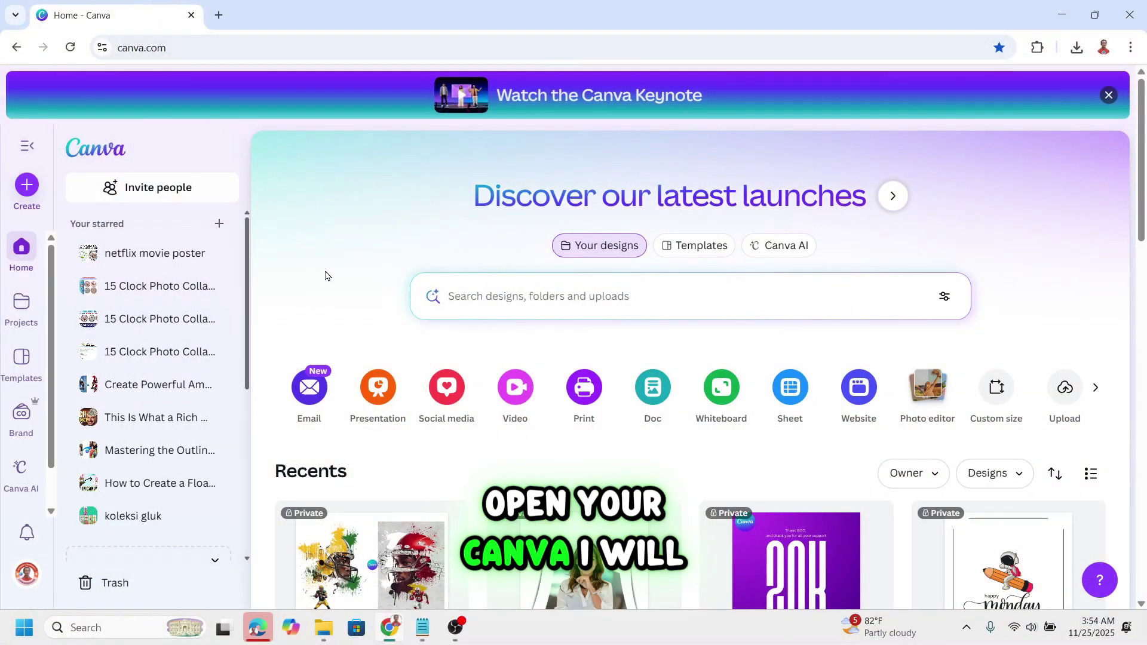
- Create a blank Instagram Post (4:5) design from the Social media category
{"action": "left_click", "coordinate": [449, 395]}
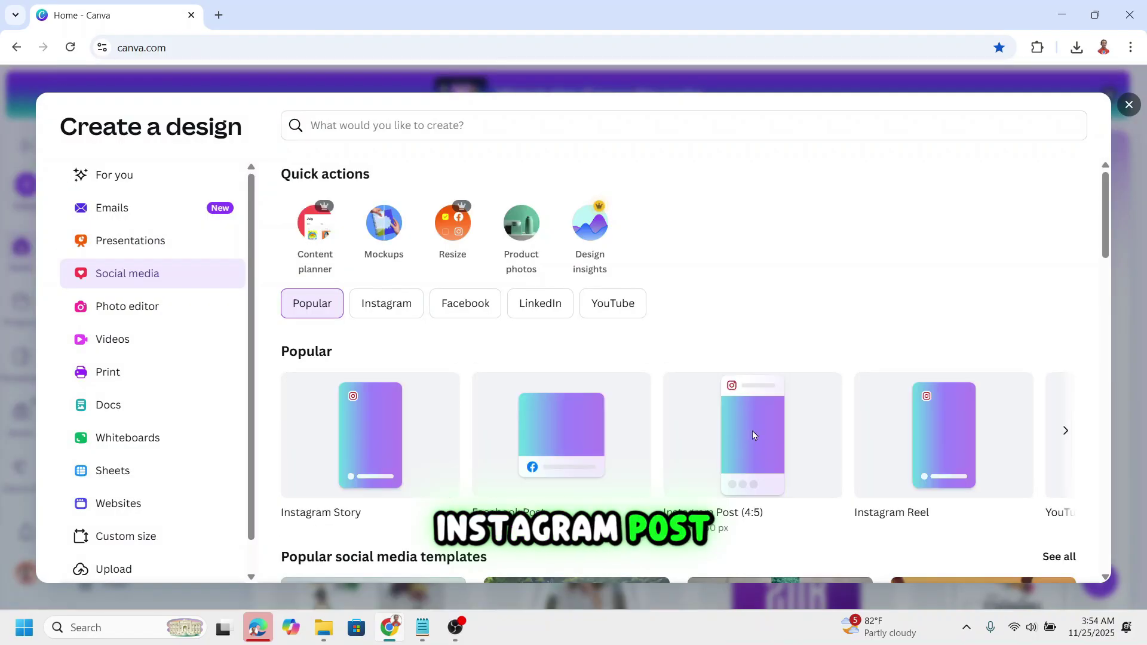
{"action": "left_click", "coordinate": [800, 452]}
- Add the American football player photo from the recently used elements
{"action": "left_click", "coordinate": [26, 194]}
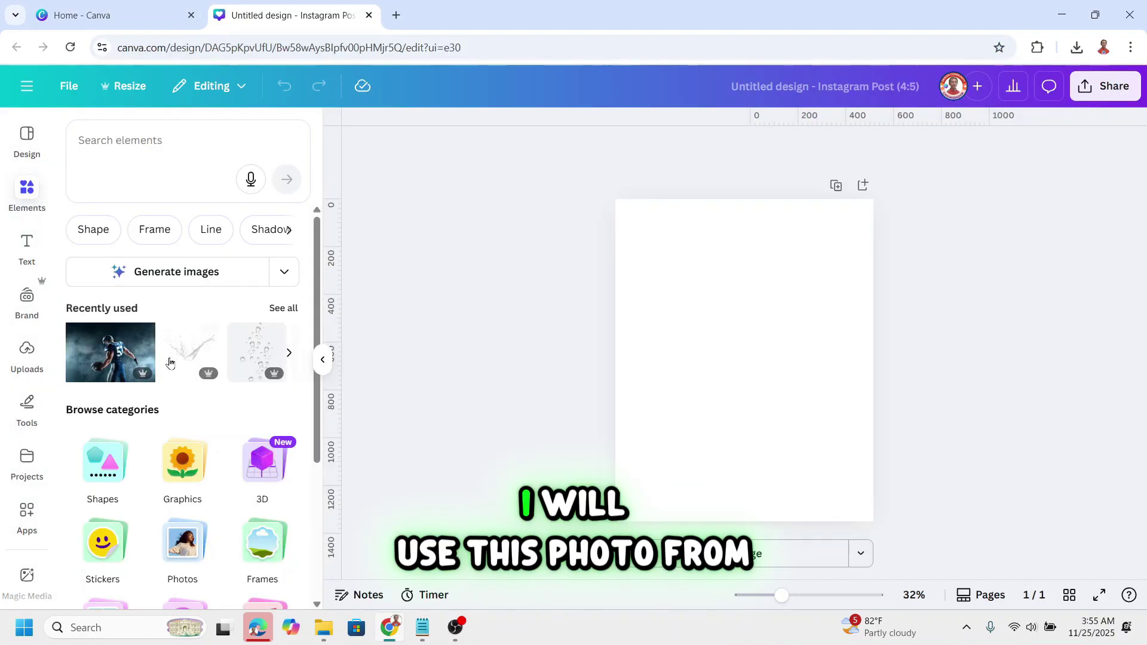
{"action": "left_click", "coordinate": [144, 337]}
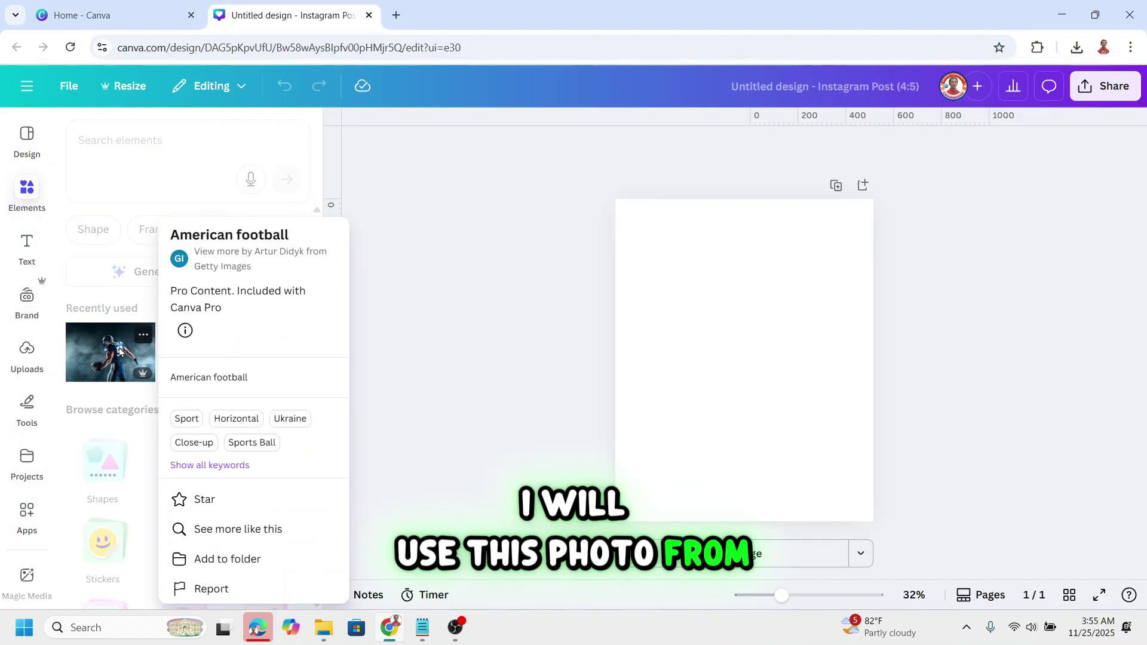
{"action": "left_click", "coordinate": [100, 360]}
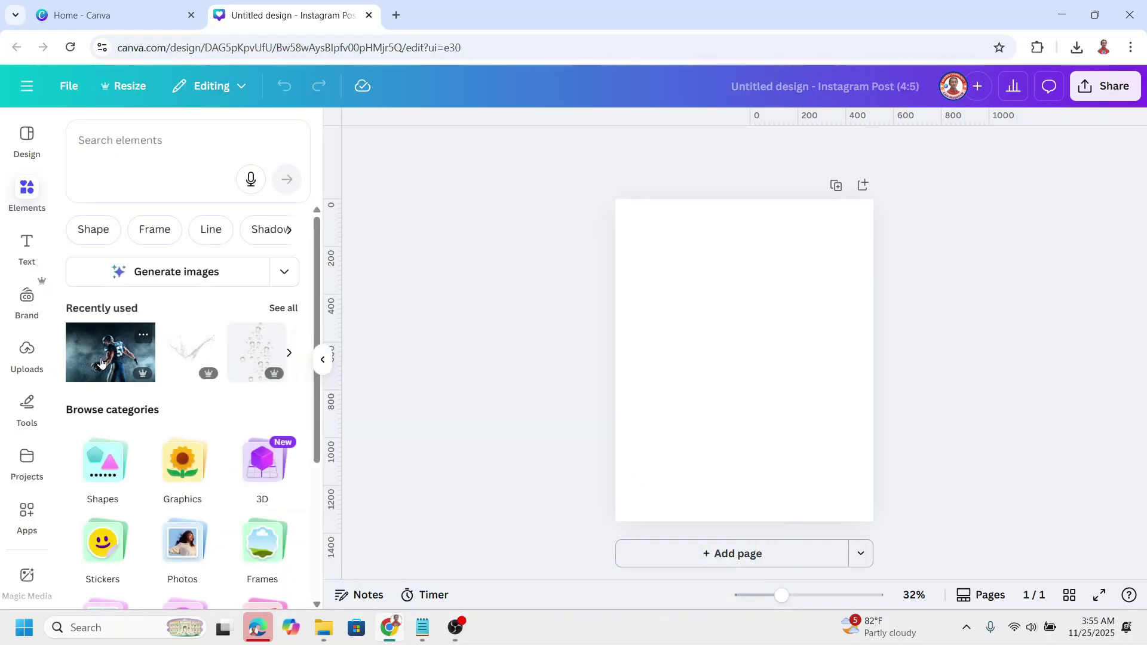
{"action": "left_click", "coordinate": [111, 359]}
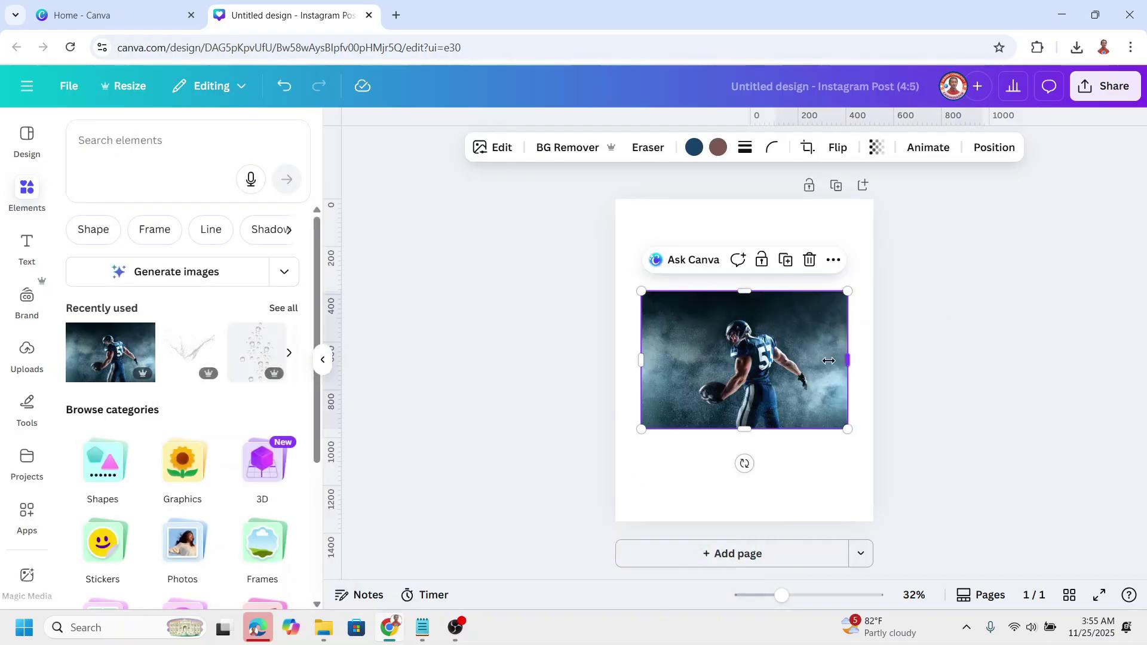
- Resize and position the photo so it spans the full width of the page's upper part
{"action": "left_click_drag", "start_coordinate": [848, 361], "coordinate": [824, 361]}
{"action": "left_click_drag", "start_coordinate": [639, 363], "coordinate": [679, 362]}
{"action": "left_click_drag", "start_coordinate": [773, 363], "coordinate": [711, 271]}
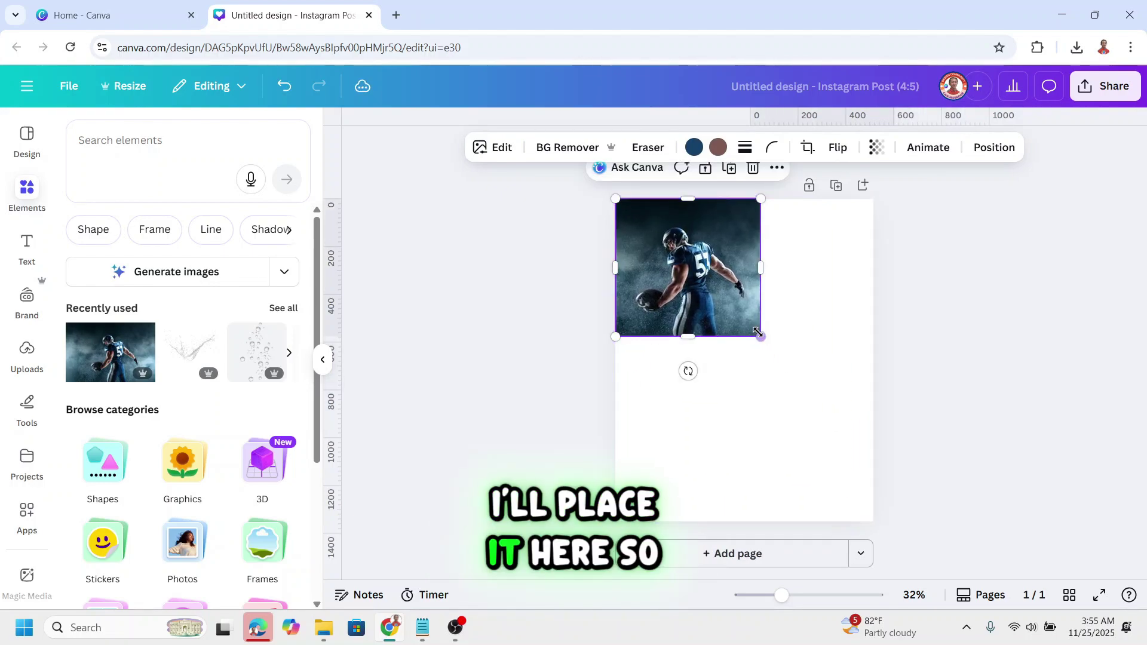
{"action": "left_click_drag", "start_coordinate": [760, 335], "coordinate": [848, 419]}
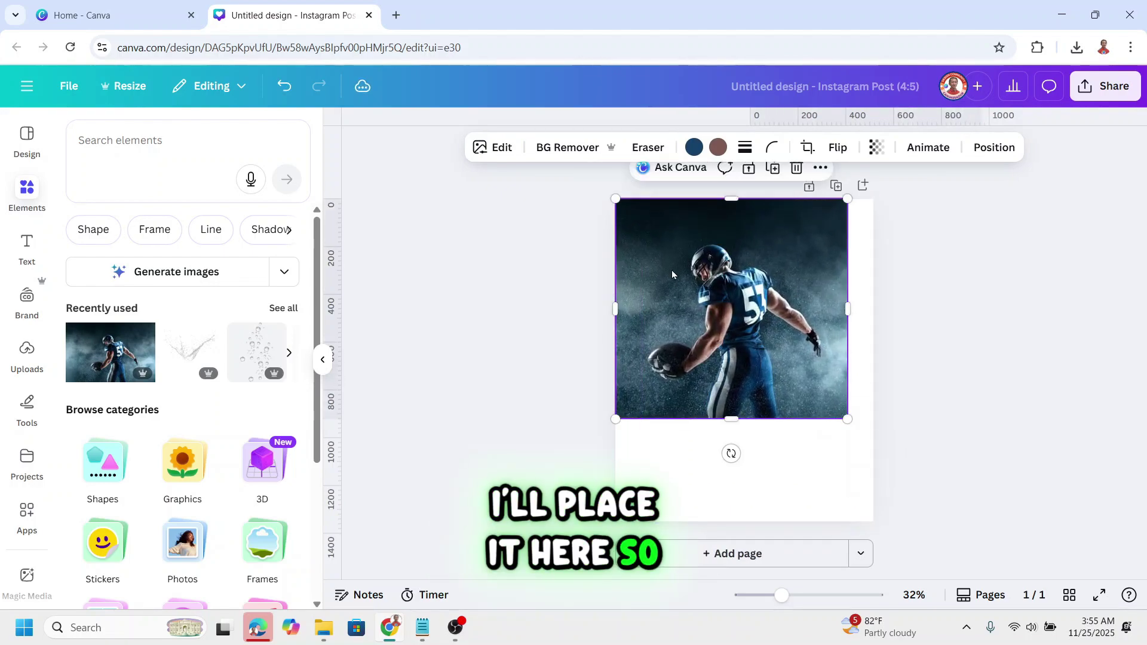
{"action": "left_click_drag", "start_coordinate": [707, 279], "coordinate": [707, 292]}
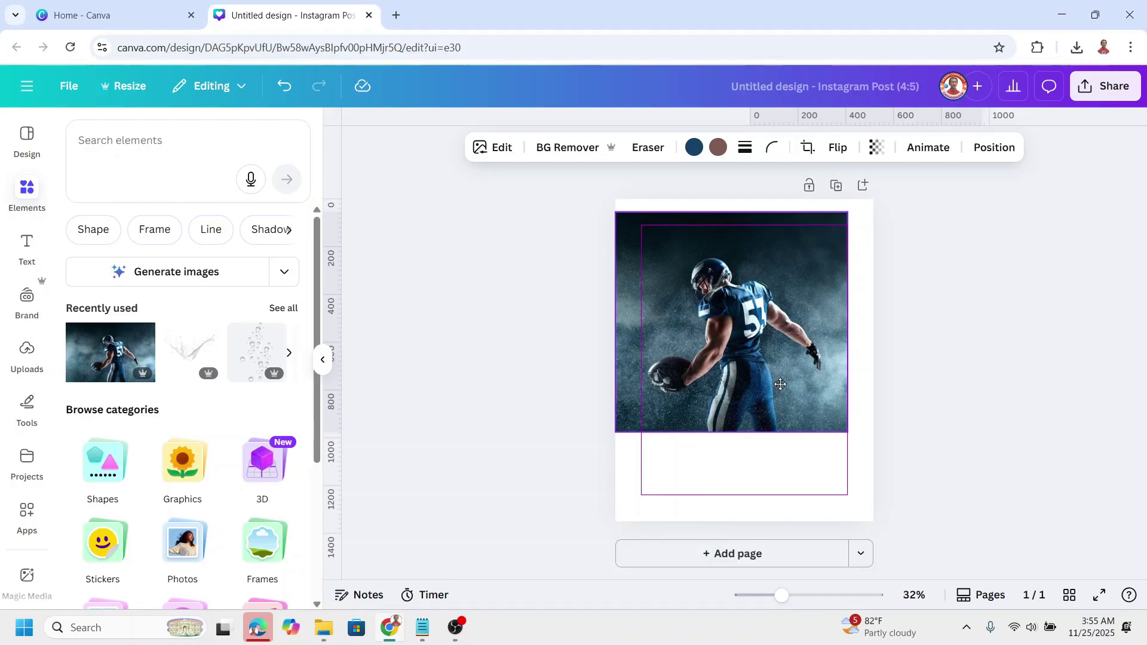
{"action": "left_click_drag", "start_coordinate": [780, 384], "coordinate": [780, 384]}
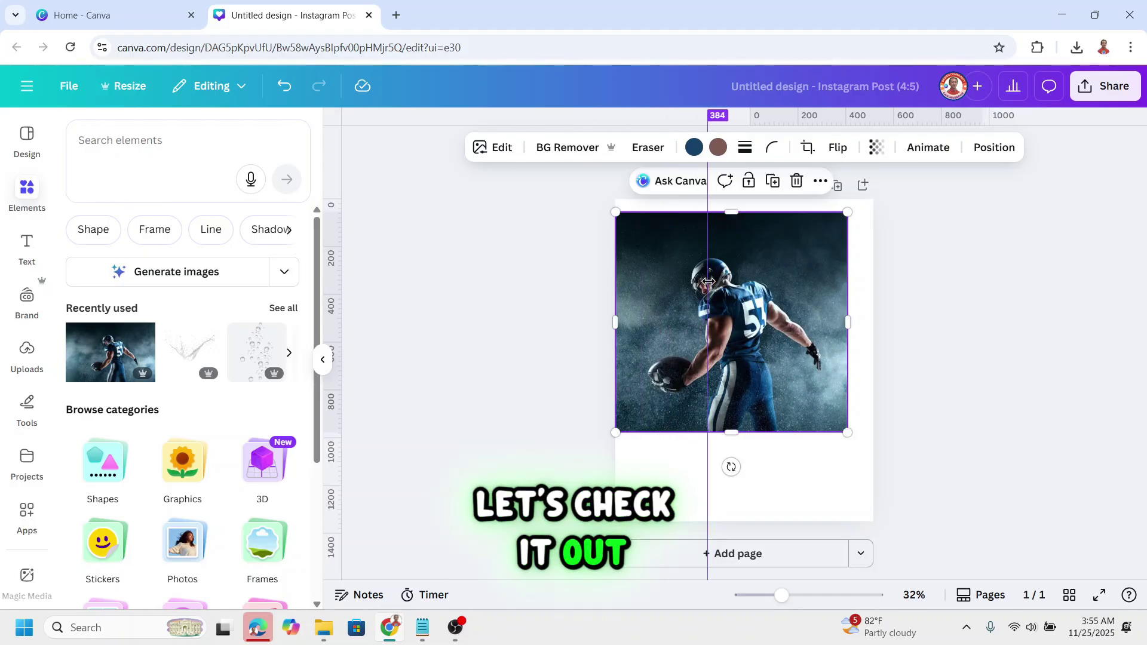
{"action": "left_click_drag", "start_coordinate": [709, 286], "coordinate": [753, 291]}
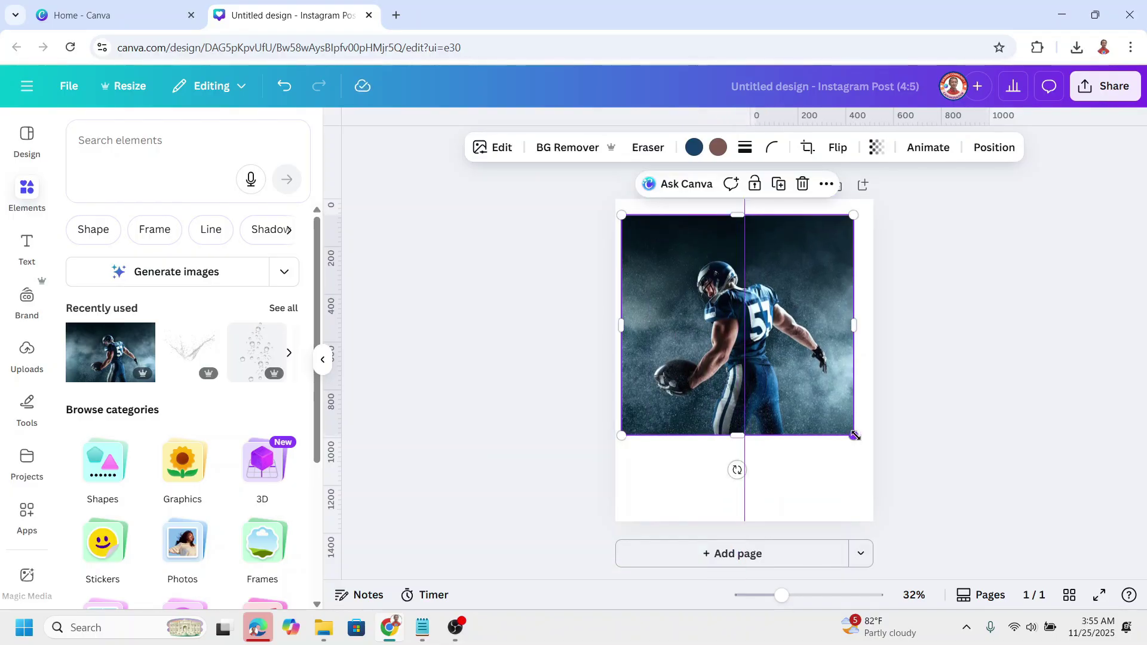
{"action": "left_click_drag", "start_coordinate": [856, 436], "coordinate": [873, 454]}
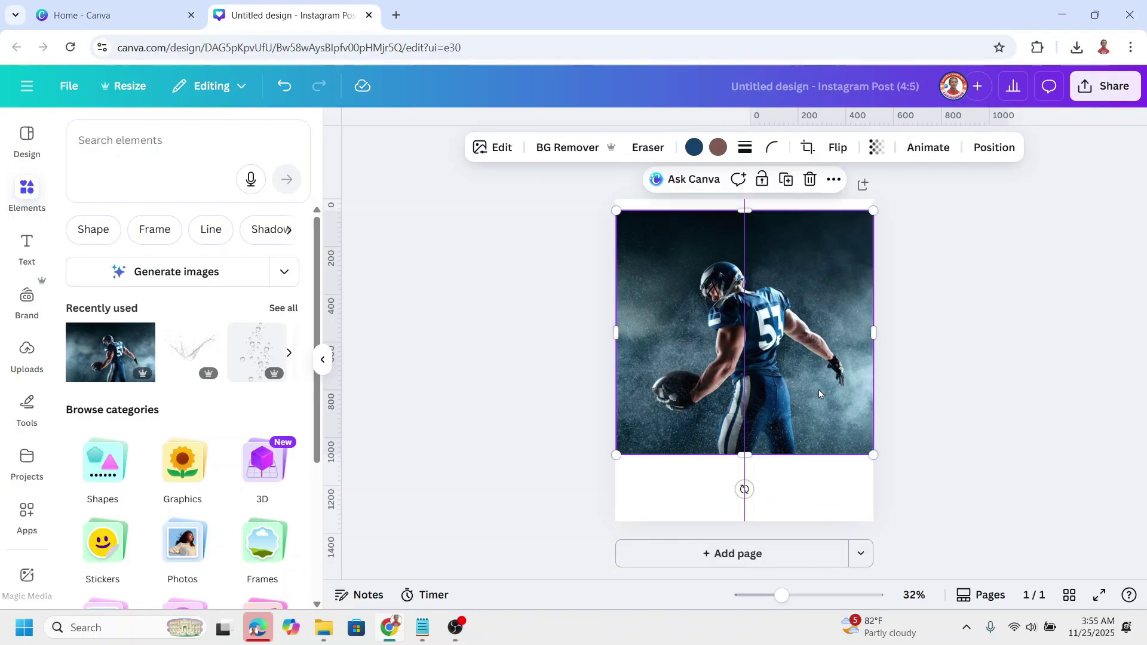
- Search Elements for 'black curved shape' and browse all the Graphics results
{"action": "left_click", "coordinate": [468, 396]}
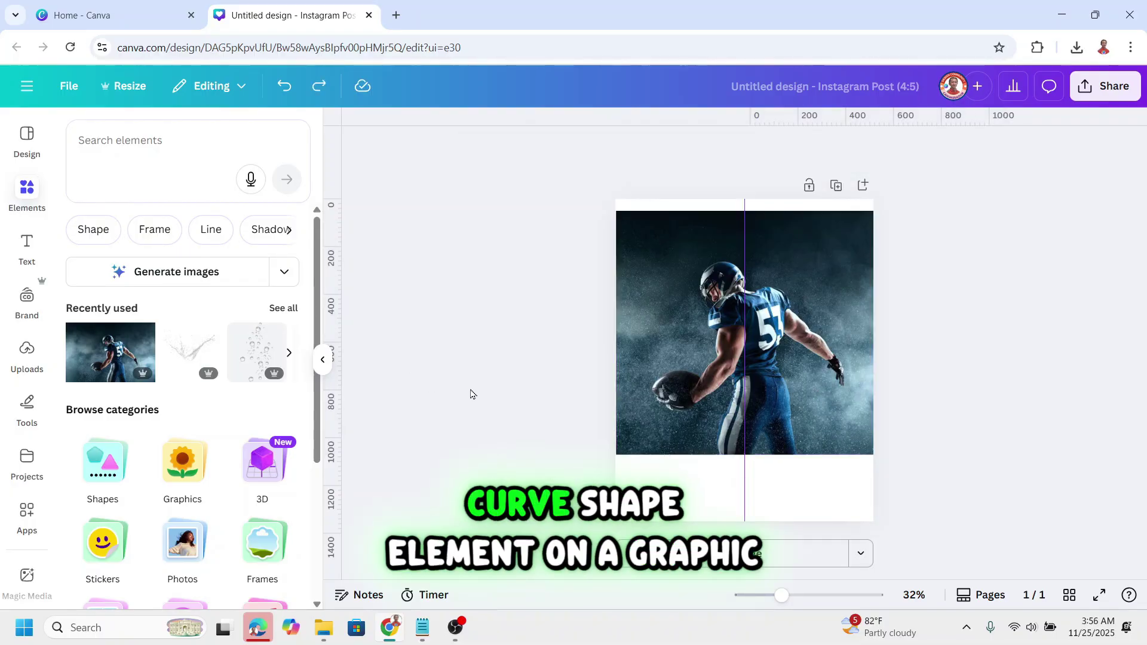
{"action": "type", "text": "black curved shape"}
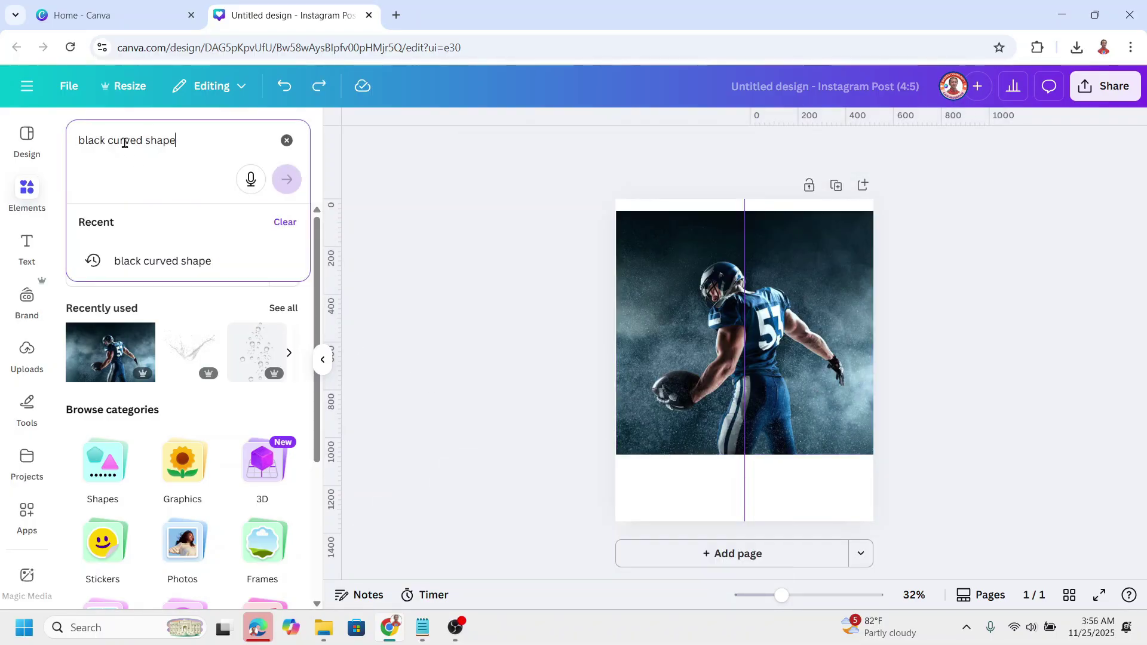
{"action": "left_click", "coordinate": [286, 179]}
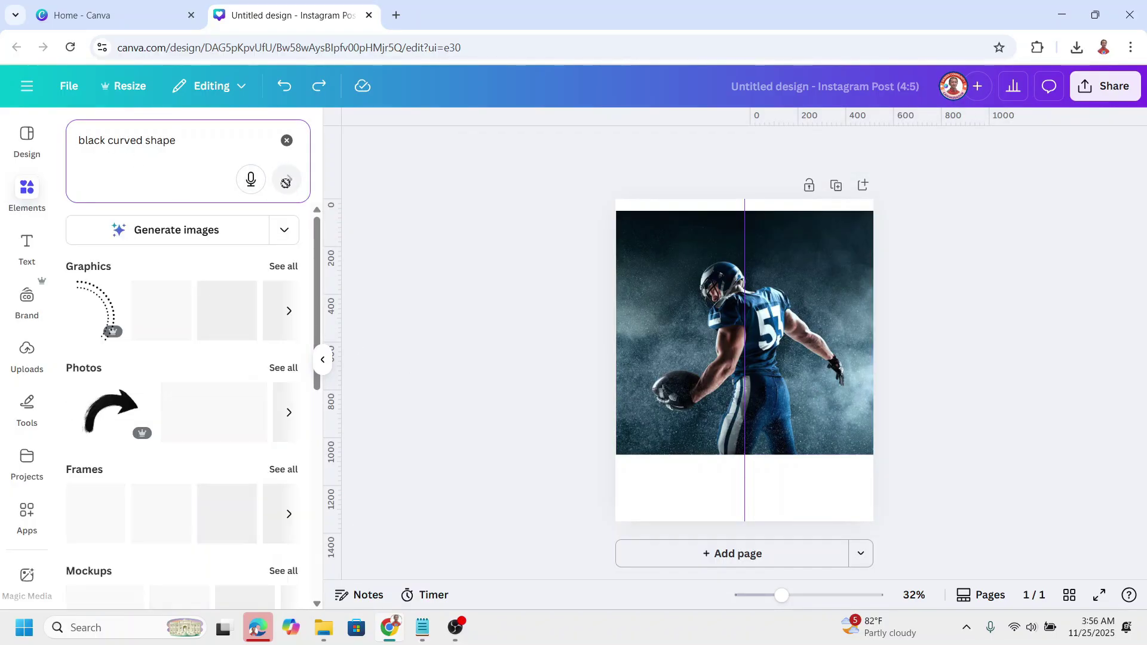
{"action": "left_click", "coordinate": [288, 320]}
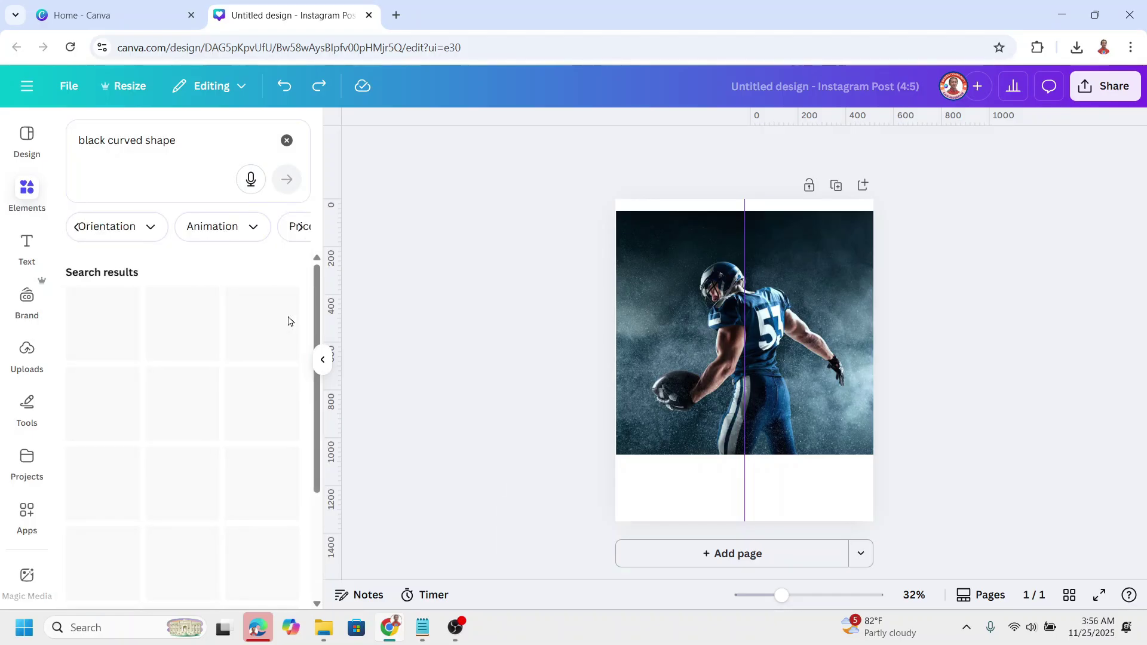
{"action": "scroll", "coordinate": [278, 393], "scroll_direction": "down", "scroll_amount": 1}
{"action": "scroll", "coordinate": [278, 393], "scroll_direction": "down", "scroll_amount": 6}
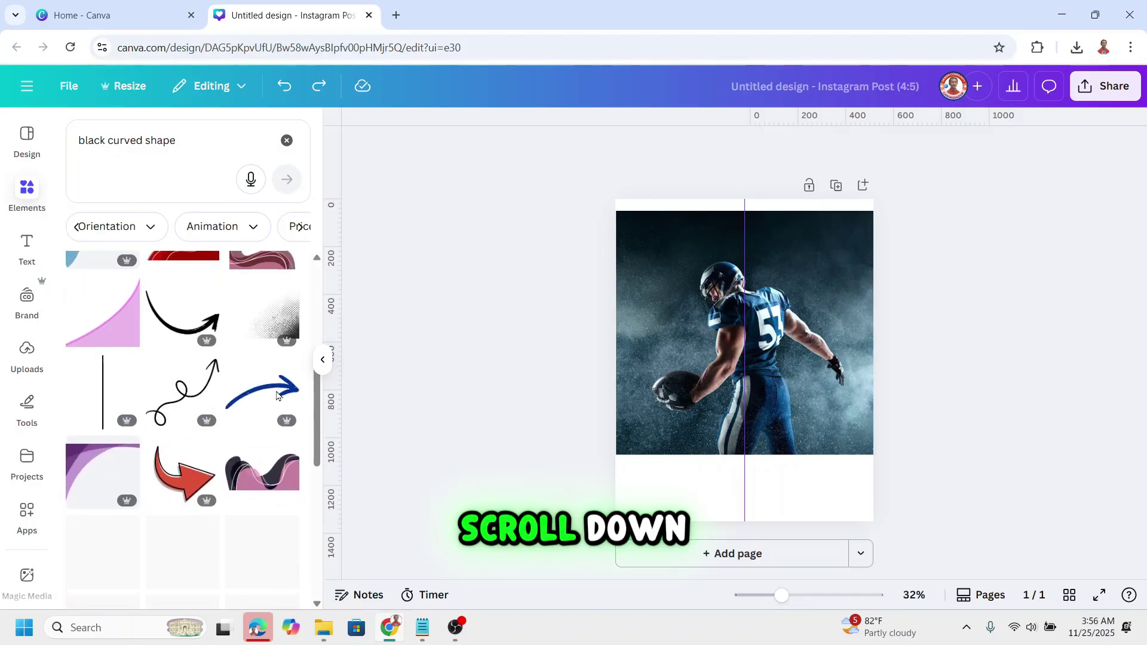
{"action": "scroll", "coordinate": [275, 396], "scroll_direction": "down", "scroll_amount": 5}
- Place the black curved shape over the lower right of the photo
{"action": "left_click", "coordinate": [122, 455]}
{"action": "left_click_drag", "start_coordinate": [113, 475], "coordinate": [819, 408]}
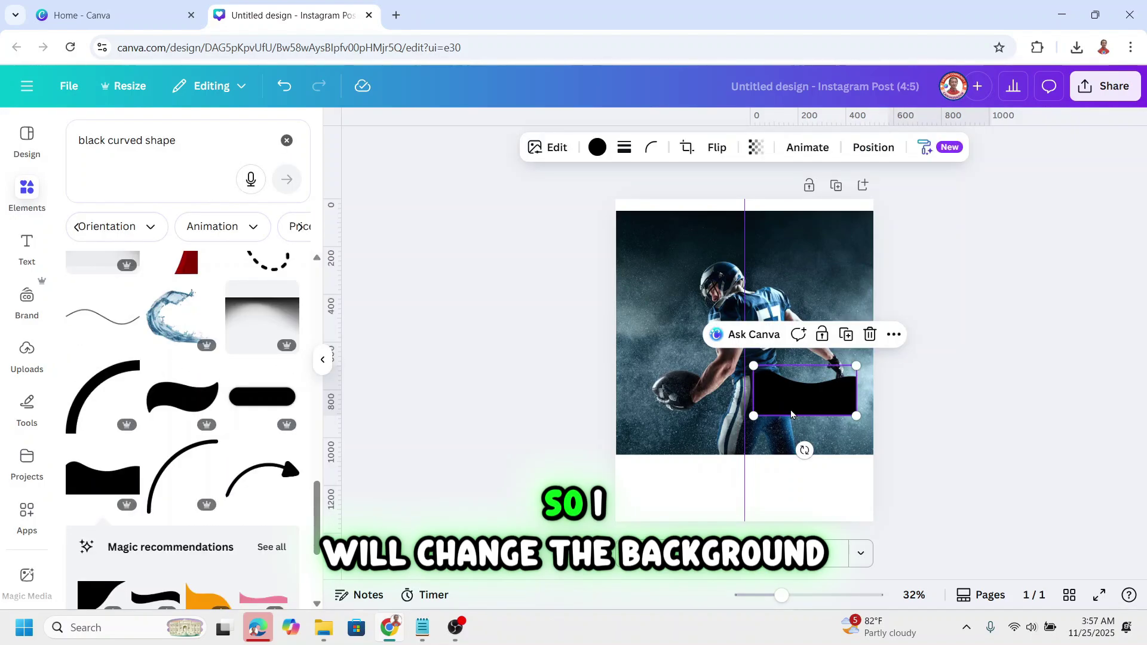
{"action": "left_click_drag", "start_coordinate": [819, 408], "coordinate": [831, 426]}
- Set the page background colour to red #B70606
{"action": "left_click", "coordinate": [677, 511]}
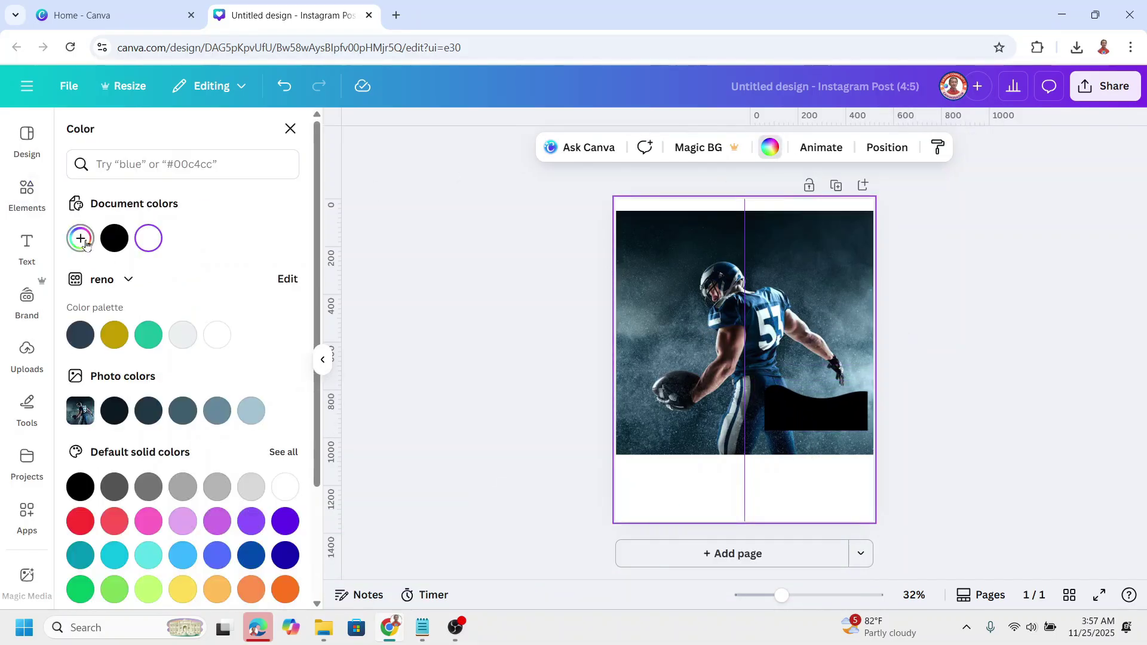
{"action": "left_click", "coordinate": [80, 238]}
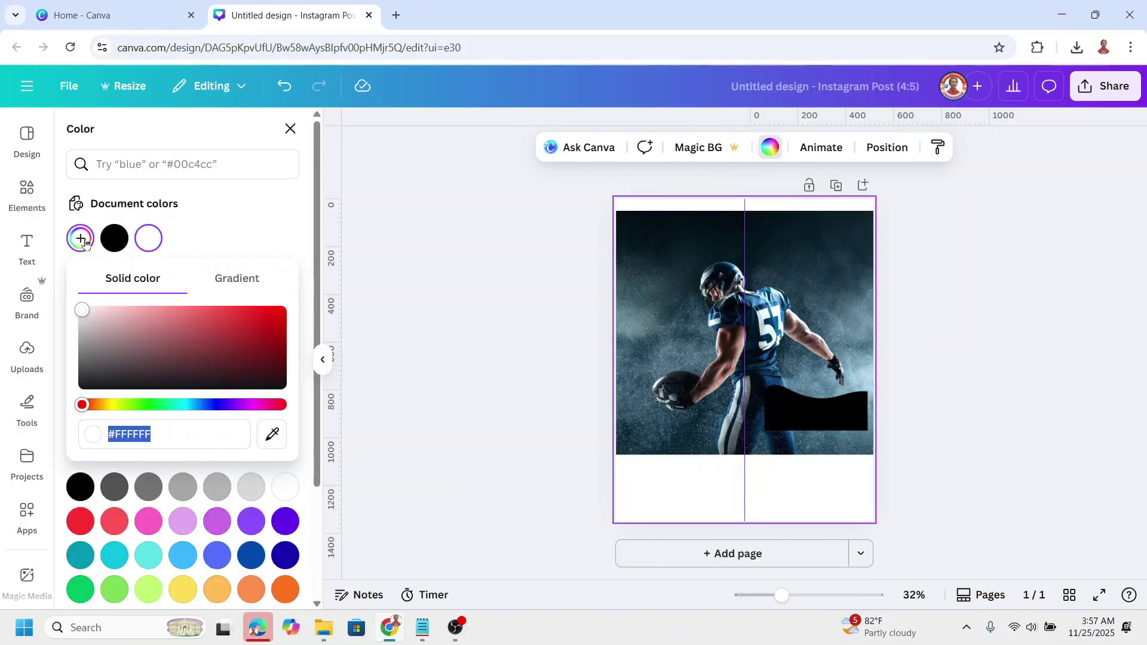
{"action": "left_click", "coordinate": [276, 332]}
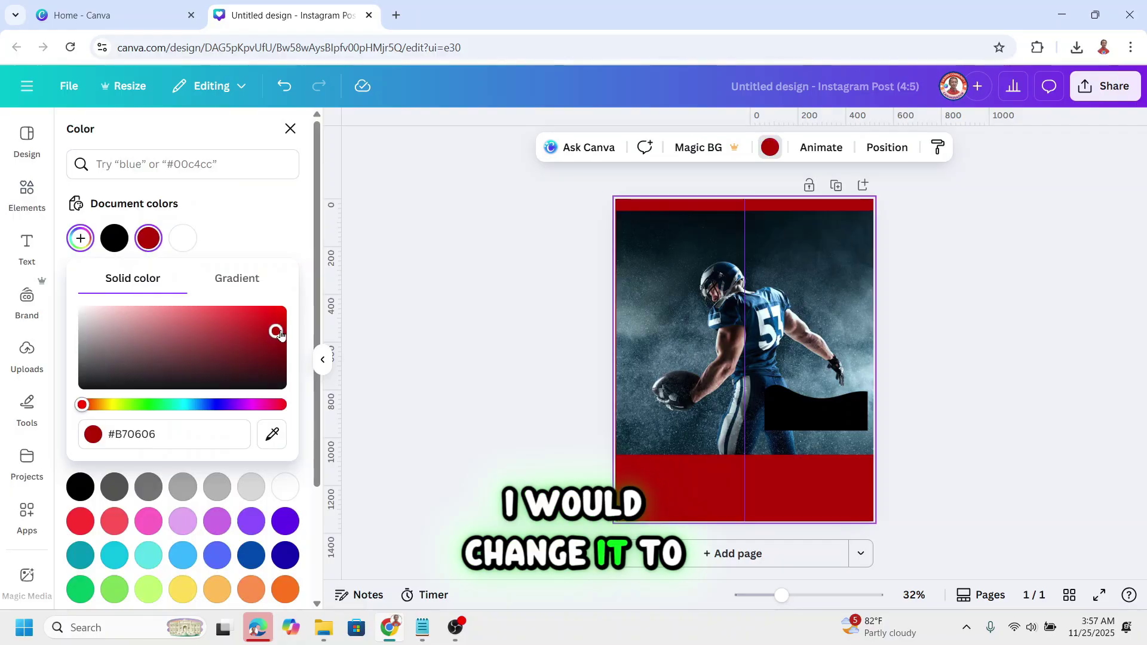
- Recolour the curved shape red, rotate it 180° and align it with the page's top edge
{"action": "left_click", "coordinate": [827, 414]}
{"action": "left_click_drag", "start_coordinate": [827, 414], "coordinate": [804, 476]}
{"action": "left_click", "coordinate": [597, 148]}
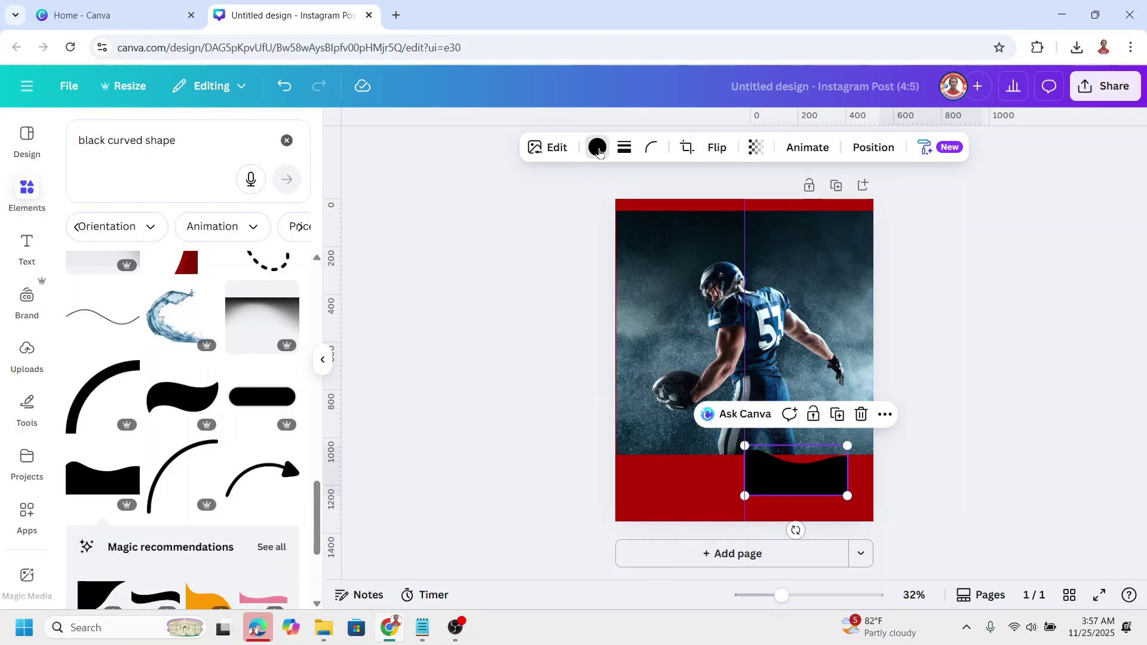
{"action": "left_click", "coordinate": [597, 148]}
{"action": "left_click", "coordinate": [156, 242]}
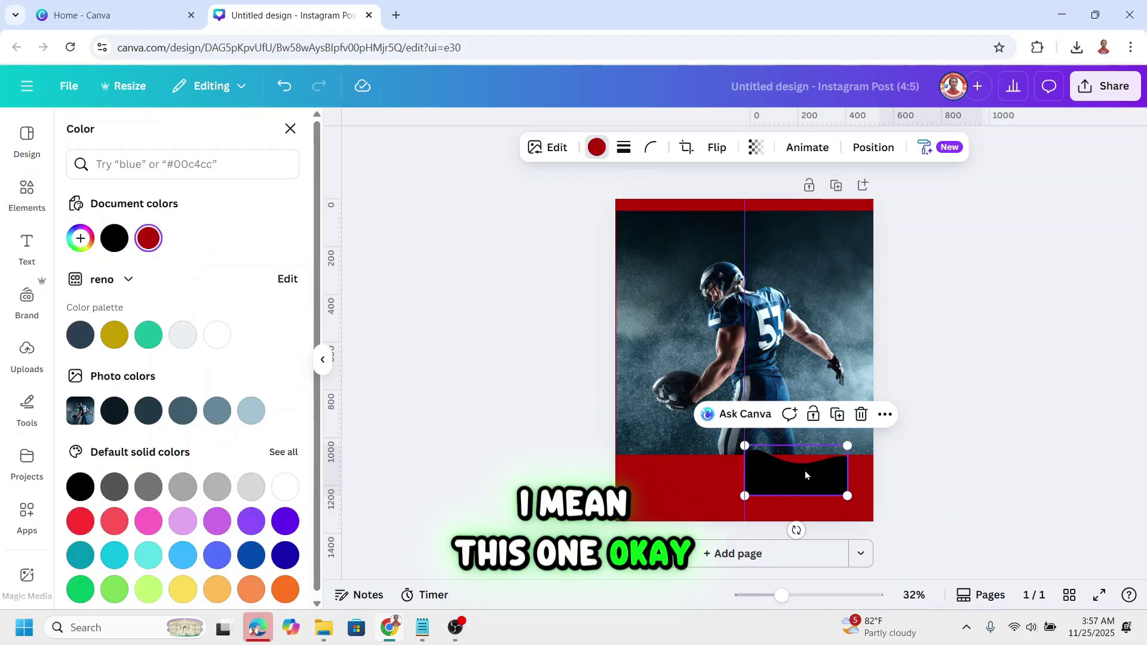
{"action": "left_click_drag", "start_coordinate": [813, 484], "coordinate": [807, 426]}
{"action": "left_click_drag", "start_coordinate": [789, 473], "coordinate": [790, 359]}
{"action": "left_click_drag", "start_coordinate": [705, 410], "coordinate": [890, 358]}
{"action": "mouse_move", "coordinate": [835, 291]}
{"action": "left_mouse_down"}
{"action": "mouse_move", "coordinate": [832, 238]}
{"action": "mouse_move", "coordinate": [837, 287]}
{"action": "left_mouse_up"}
- Duplicate the football photo and remove the background from the copy
{"action": "left_click", "coordinate": [798, 407]}
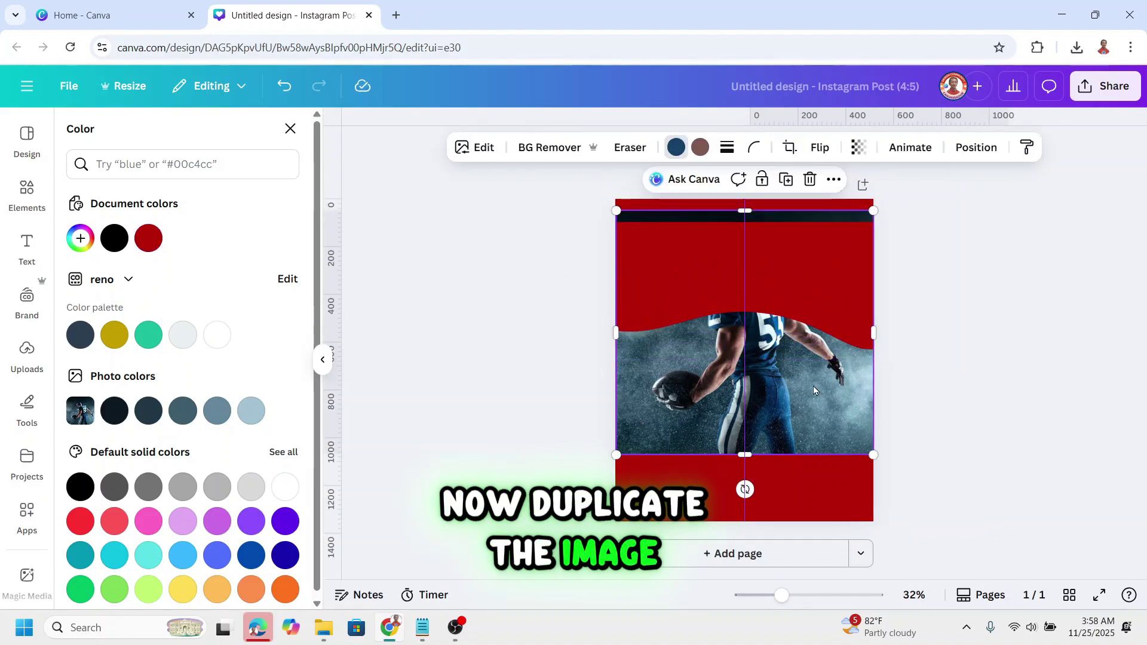
{"action": "left_click", "coordinate": [785, 179]}
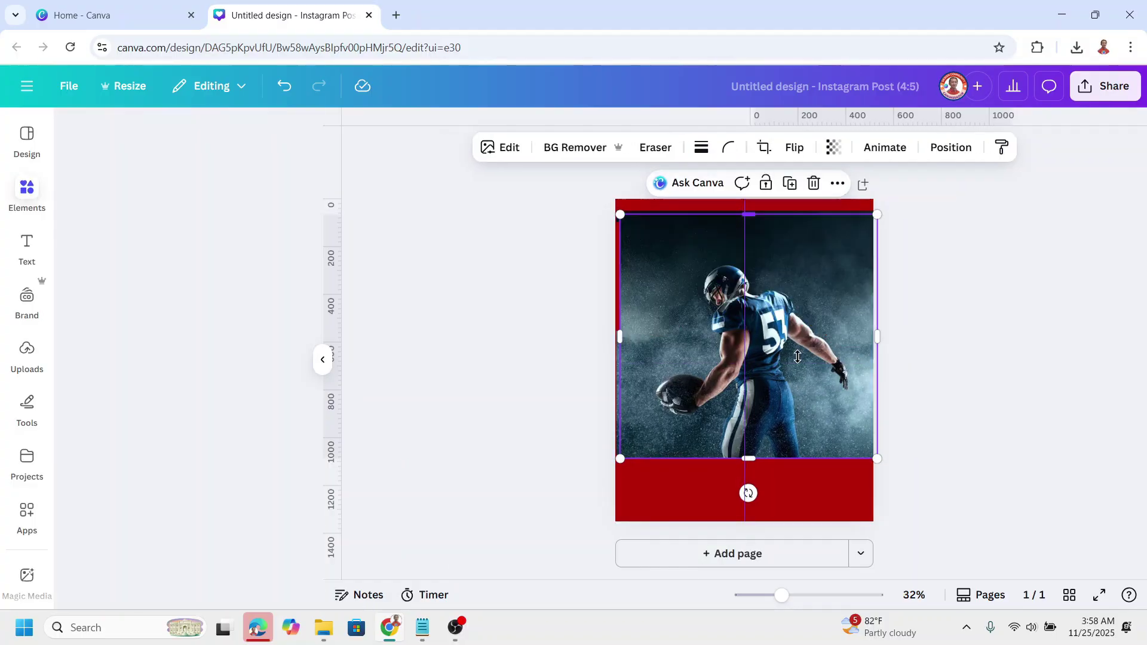
{"action": "mouse_move", "coordinate": [796, 377]}
{"action": "left_mouse_down"}
{"action": "mouse_move", "coordinate": [842, 377]}
{"action": "mouse_move", "coordinate": [796, 389]}
{"action": "left_mouse_up"}
{"action": "left_click", "coordinate": [546, 149]}
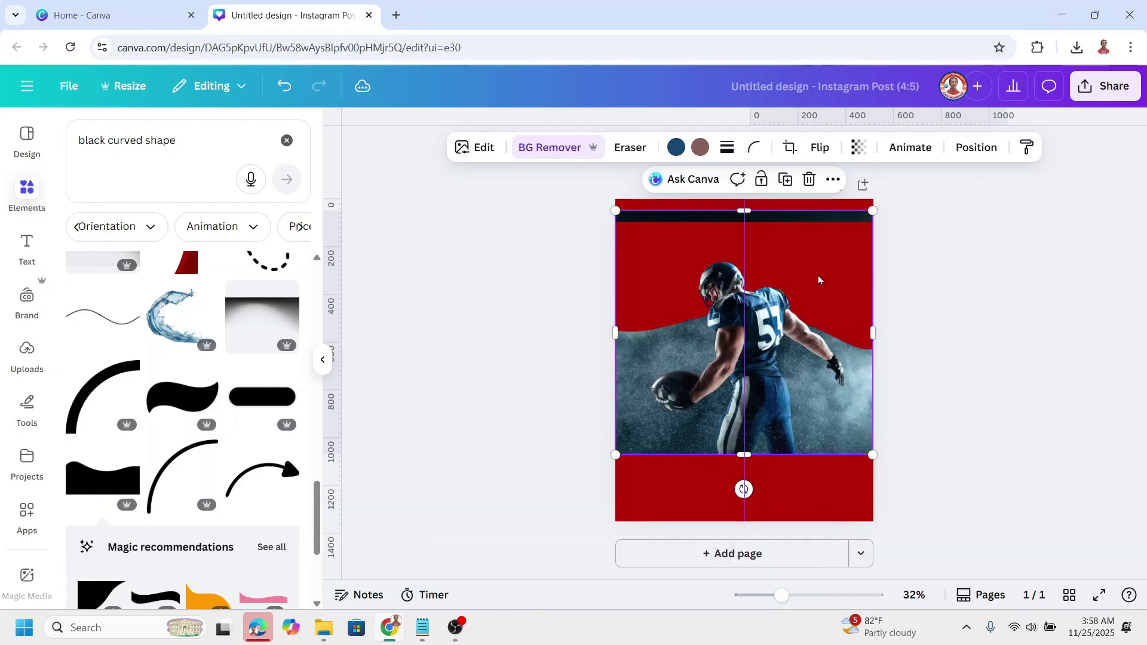
- Crop the player photo's top edge lower and adjust its right edge
{"action": "key", "text": "Escape"}
{"action": "left_click", "coordinate": [759, 234]}
{"action": "left_click_drag", "start_coordinate": [747, 213], "coordinate": [747, 243]}
{"action": "left_click_drag", "start_coordinate": [871, 349], "coordinate": [893, 320]}
- Duplicate the red curved shape and rotate the copy steeply clockwise
{"action": "key", "text": "Escape"}
{"action": "left_click", "coordinate": [876, 300]}
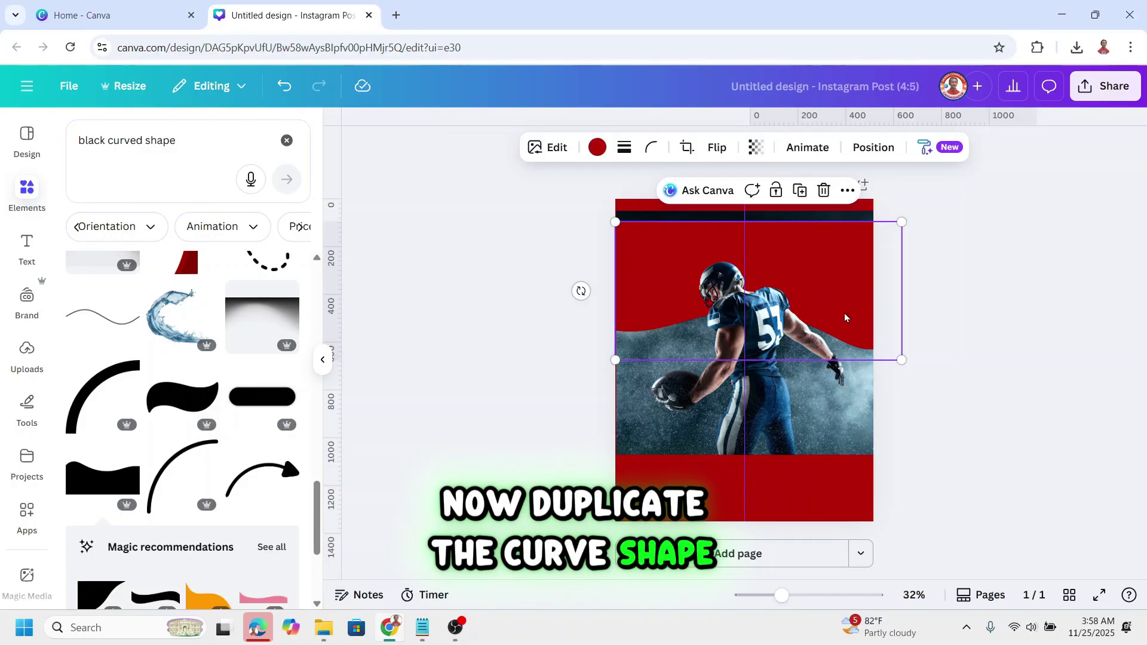
{"action": "left_click", "coordinate": [800, 190]}
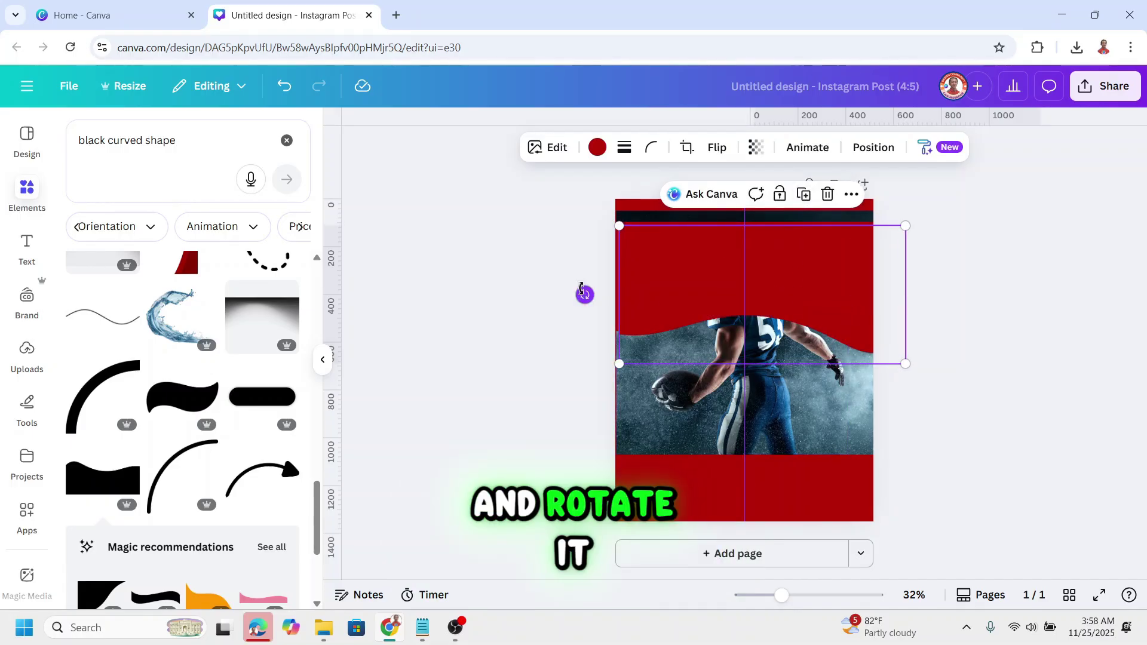
{"action": "left_click_drag", "start_coordinate": [585, 295], "coordinate": [843, 367]}
{"action": "left_click_drag", "start_coordinate": [923, 399], "coordinate": [928, 415]}
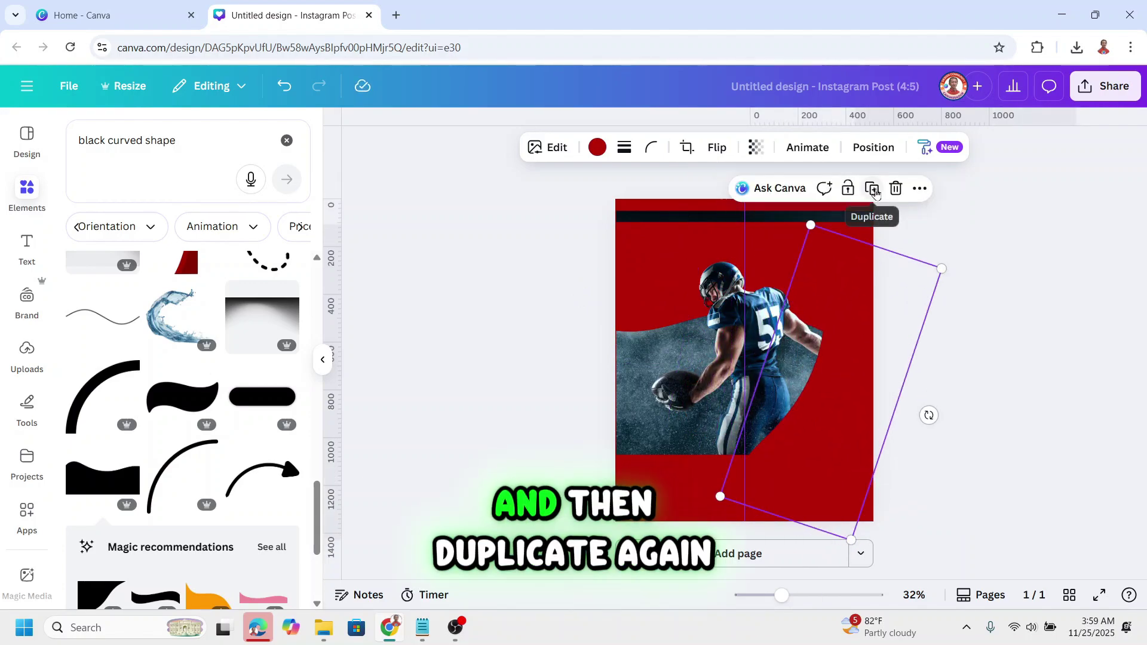
- Duplicate the rotated curve, turn it to about 54° and place it to close the shield
{"action": "left_click", "coordinate": [871, 189]}
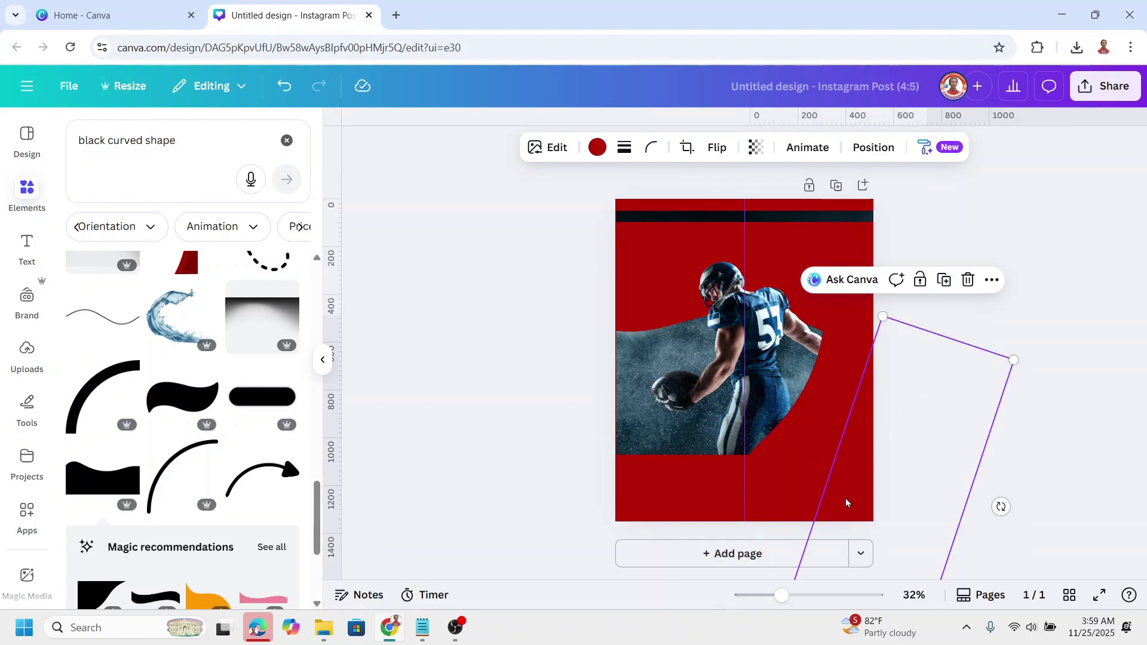
{"action": "left_click_drag", "start_coordinate": [756, 433], "coordinate": [639, 328]}
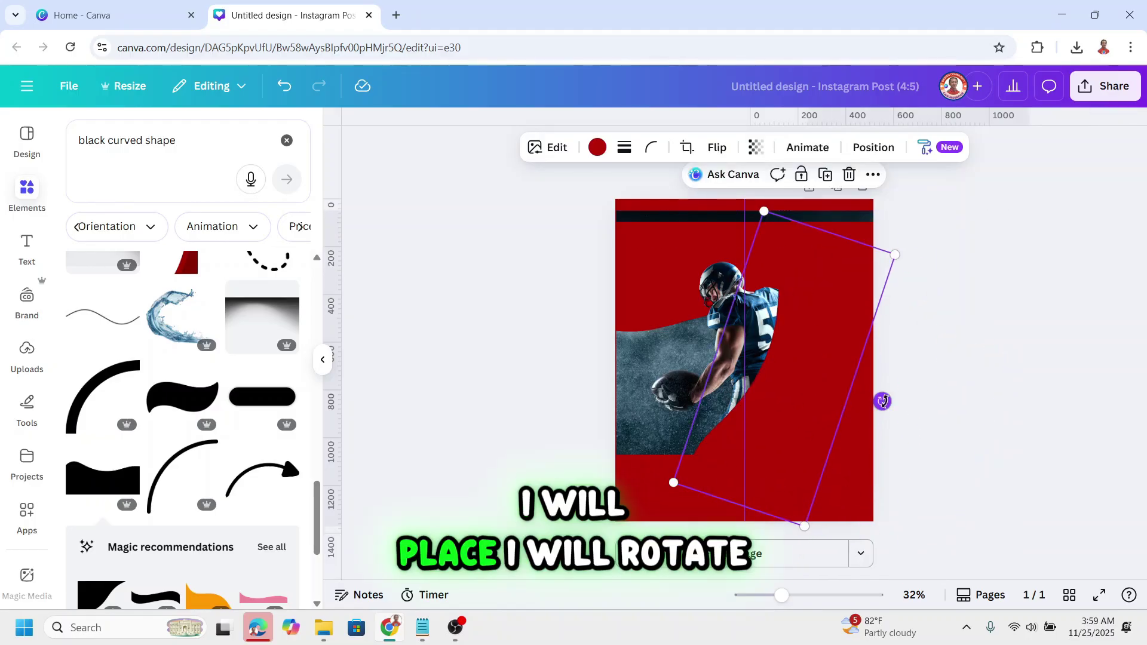
{"action": "left_click_drag", "start_coordinate": [882, 402], "coordinate": [693, 434]}
{"action": "left_click_drag", "start_coordinate": [801, 425], "coordinate": [701, 460]}
{"action": "left_click", "coordinate": [800, 236]}
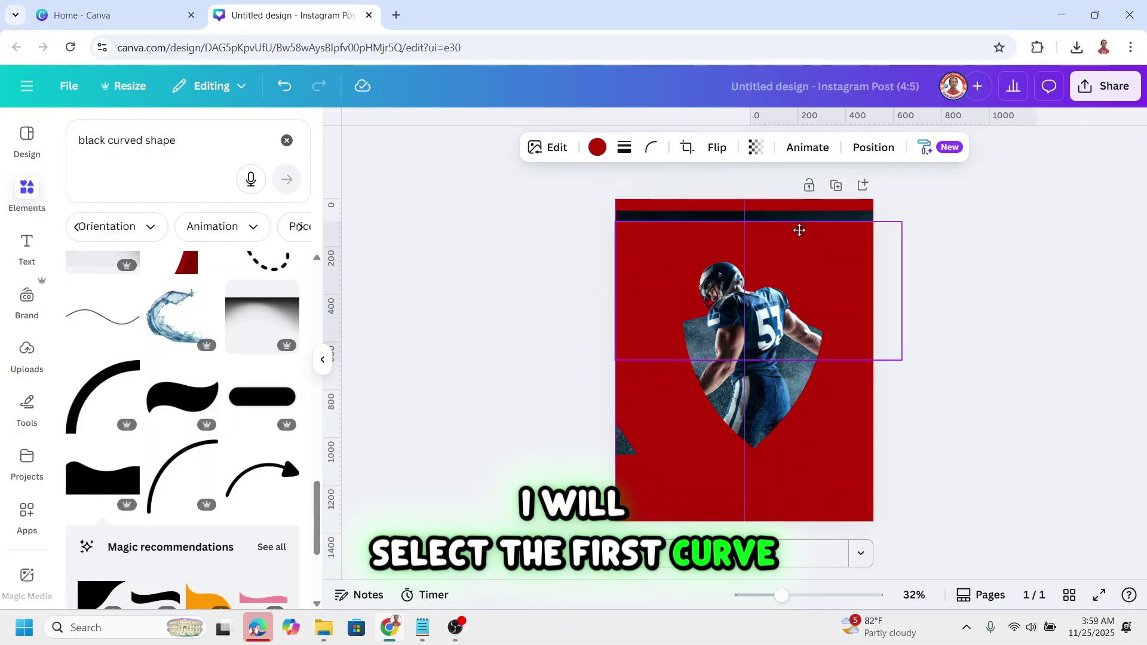
- Rotate the first curve upside down and move it up into place
{"action": "left_click", "coordinate": [799, 230]}
{"action": "left_click_drag", "start_coordinate": [581, 291], "coordinate": [582, 299]}
{"action": "left_click_drag", "start_coordinate": [802, 243], "coordinate": [800, 236]}
{"action": "left_click", "coordinate": [768, 326]}
- Duplicate the player photo and crop the copy's right and bottom edges so the arm and ball pop out
{"action": "left_click", "coordinate": [763, 212]}
{"action": "left_click_drag", "start_coordinate": [771, 334], "coordinate": [767, 325]}
{"action": "left_click_drag", "start_coordinate": [847, 348], "coordinate": [780, 349]}
{"action": "left_click_drag", "start_coordinate": [738, 454], "coordinate": [739, 416]}
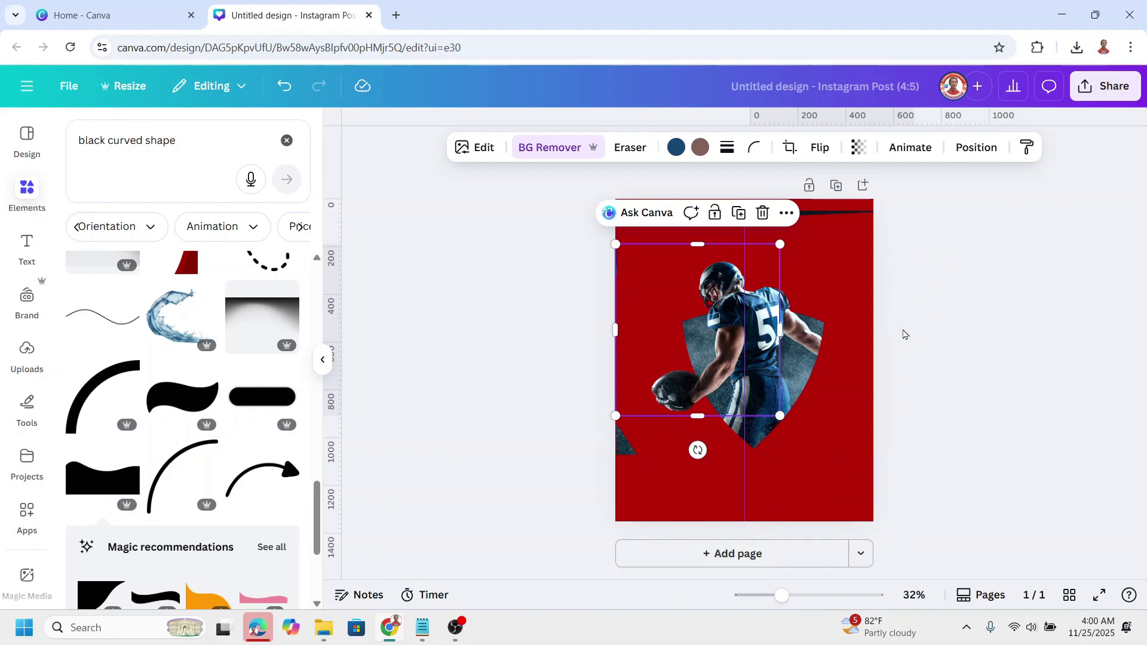
{"action": "left_click", "coordinate": [900, 333]}
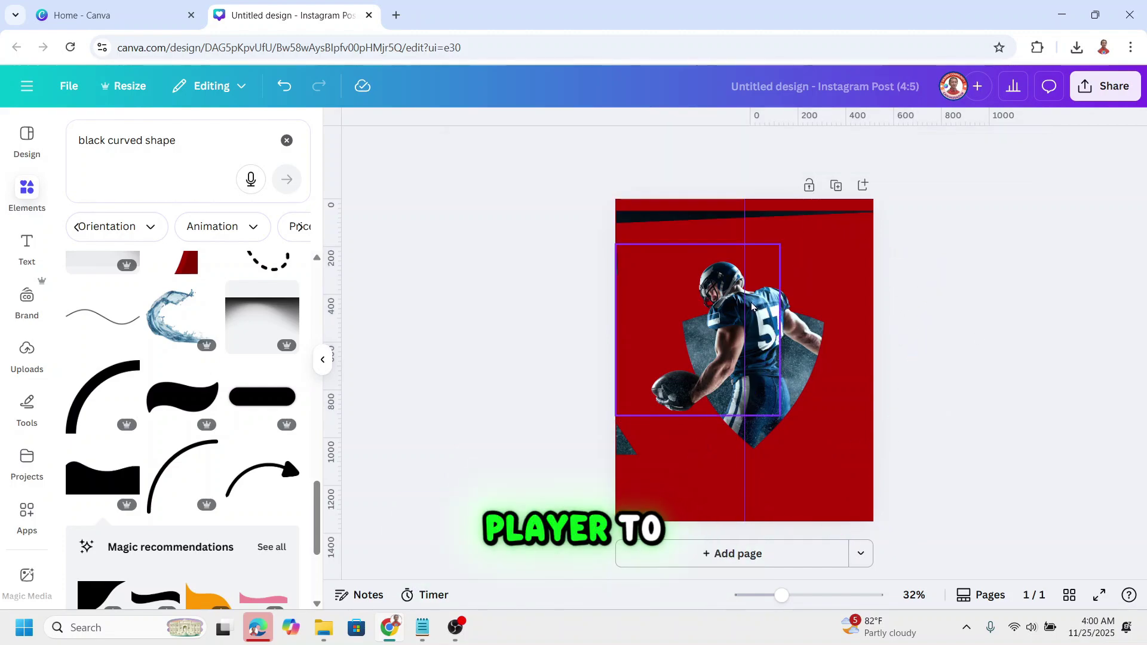
- Recolour the navy jersey to Vivid red on the cropped copy and the original player layer
{"action": "left_click", "coordinate": [758, 317]}
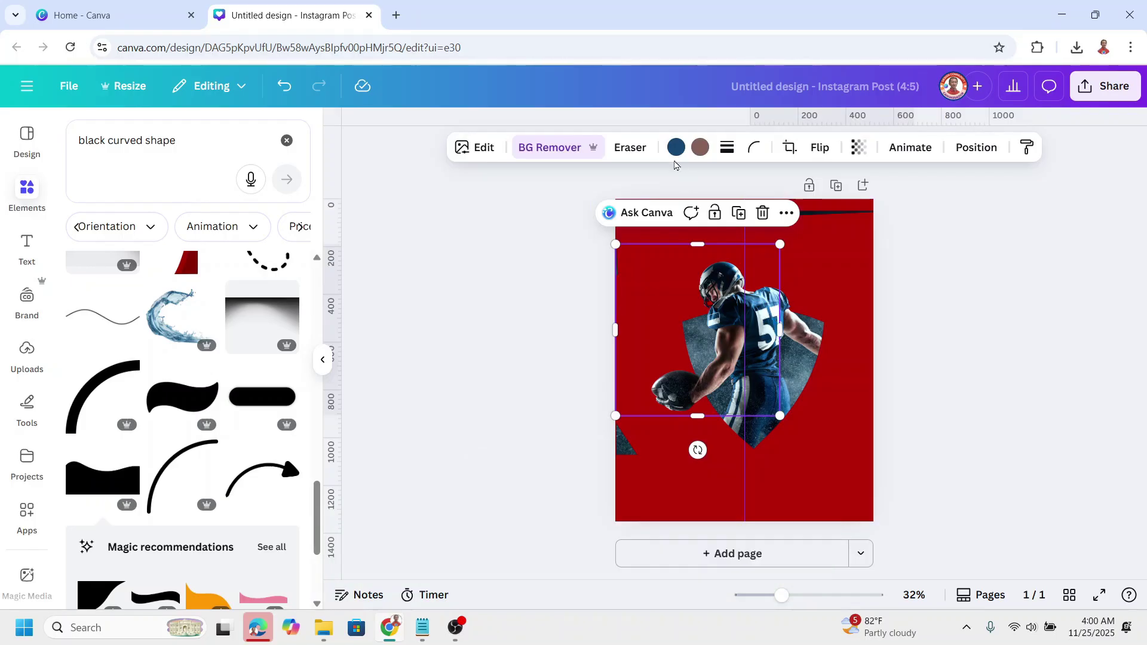
{"action": "left_click", "coordinate": [677, 149]}
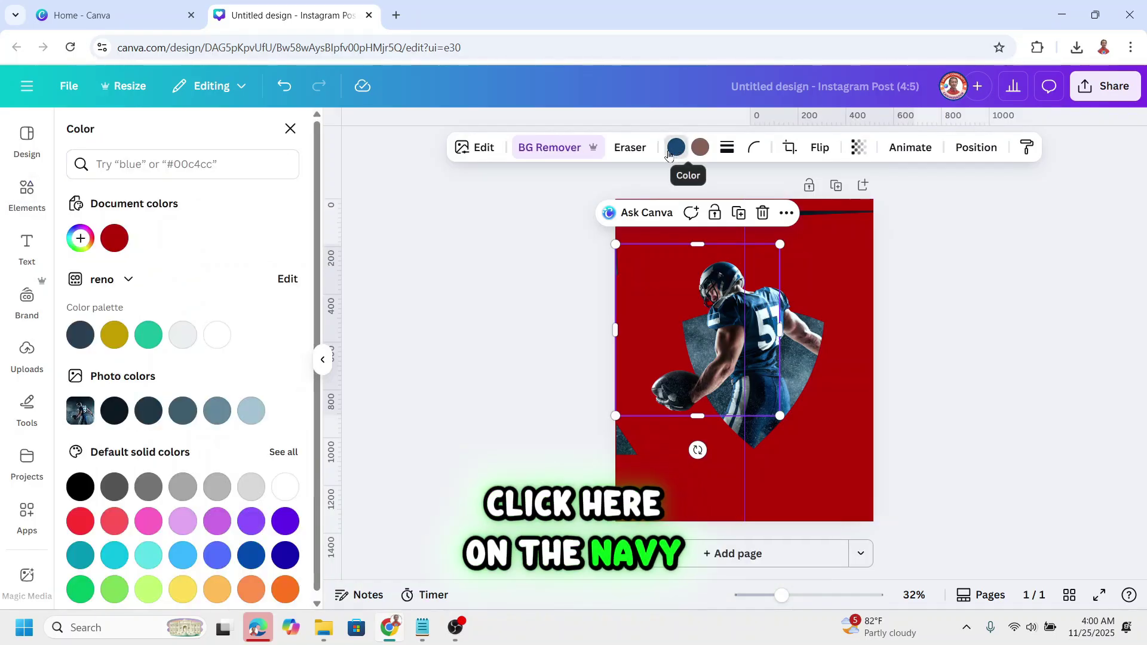
{"action": "left_click", "coordinate": [114, 237]}
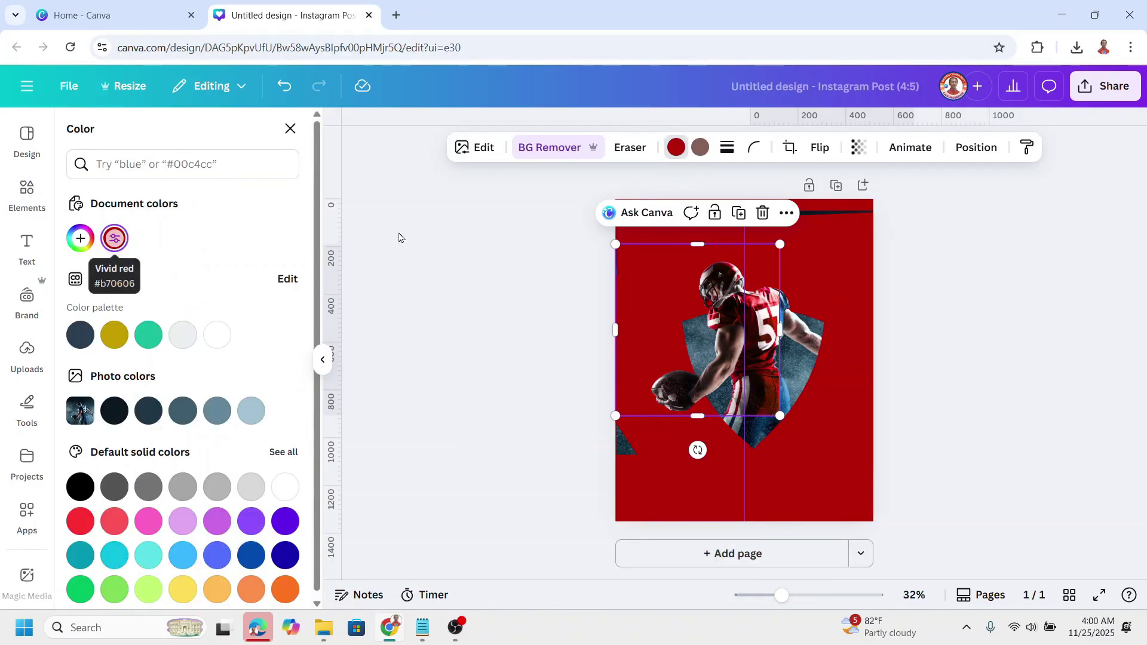
{"action": "left_click", "coordinate": [975, 150]}
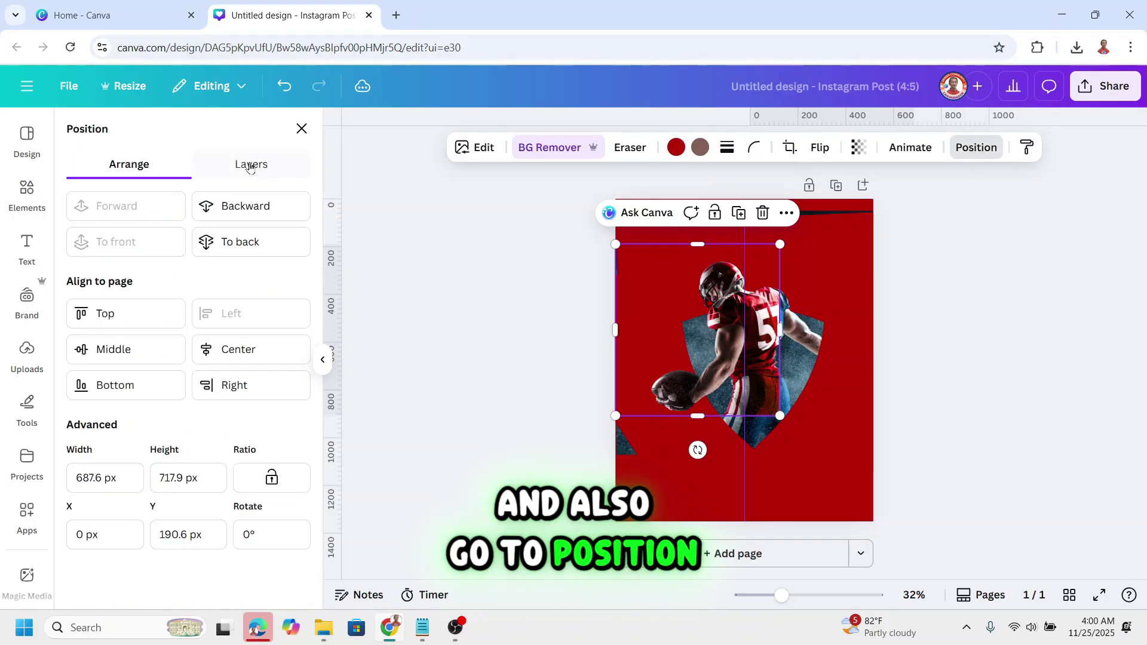
{"action": "left_click", "coordinate": [247, 170]}
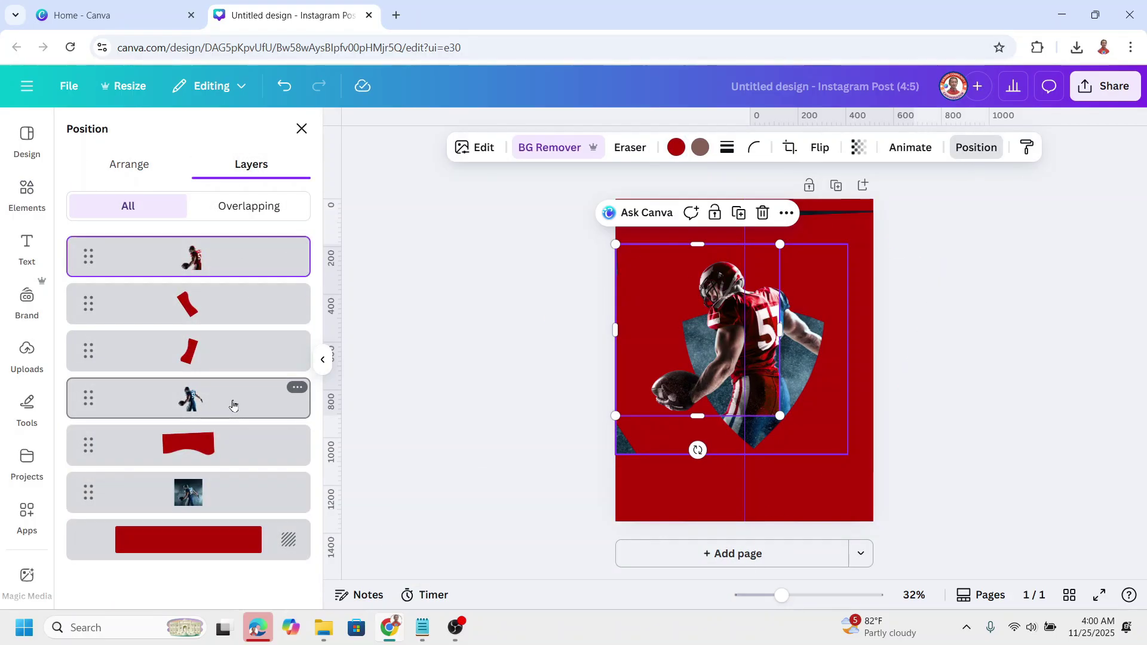
{"action": "left_click", "coordinate": [233, 405]}
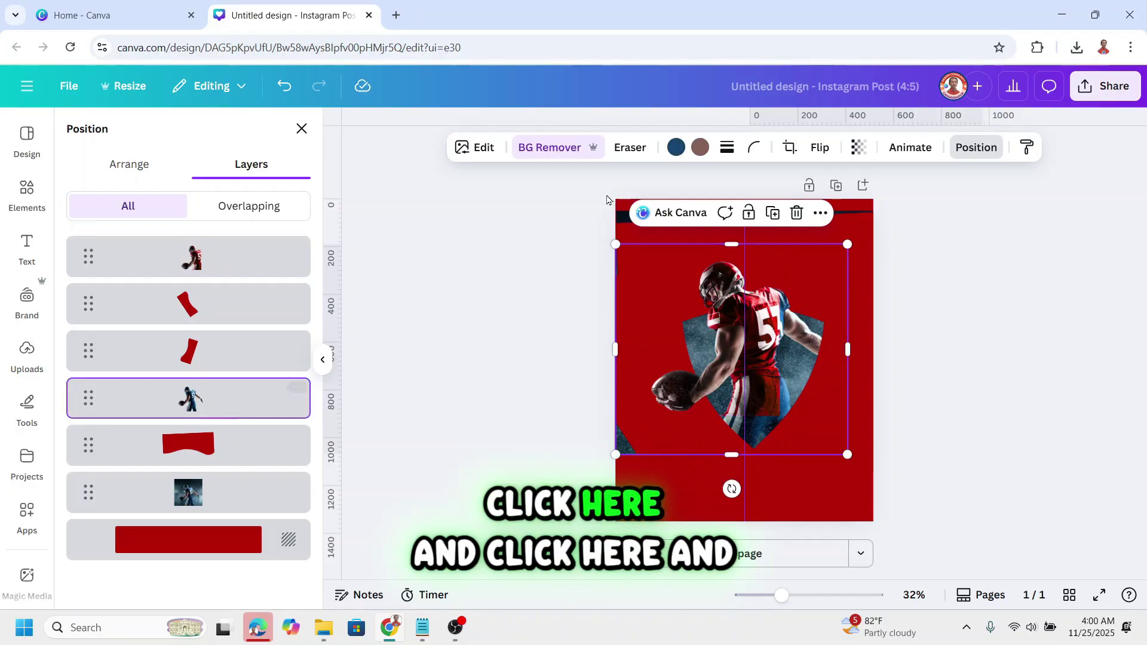
{"action": "left_click", "coordinate": [676, 148]}
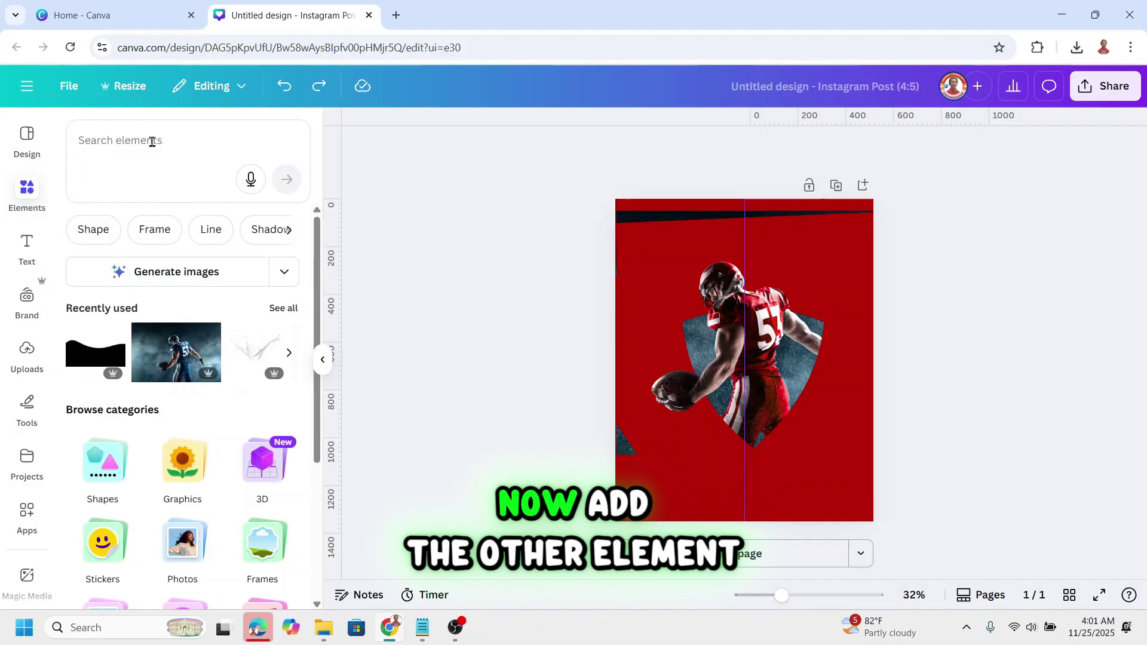
- Search Elements for 'bottom arch shadow border' and place the curved shadow graphic on the design
{"action": "left_click", "coordinate": [150, 141]}
{"action": "type", "text": "bottom arch shadow border"}
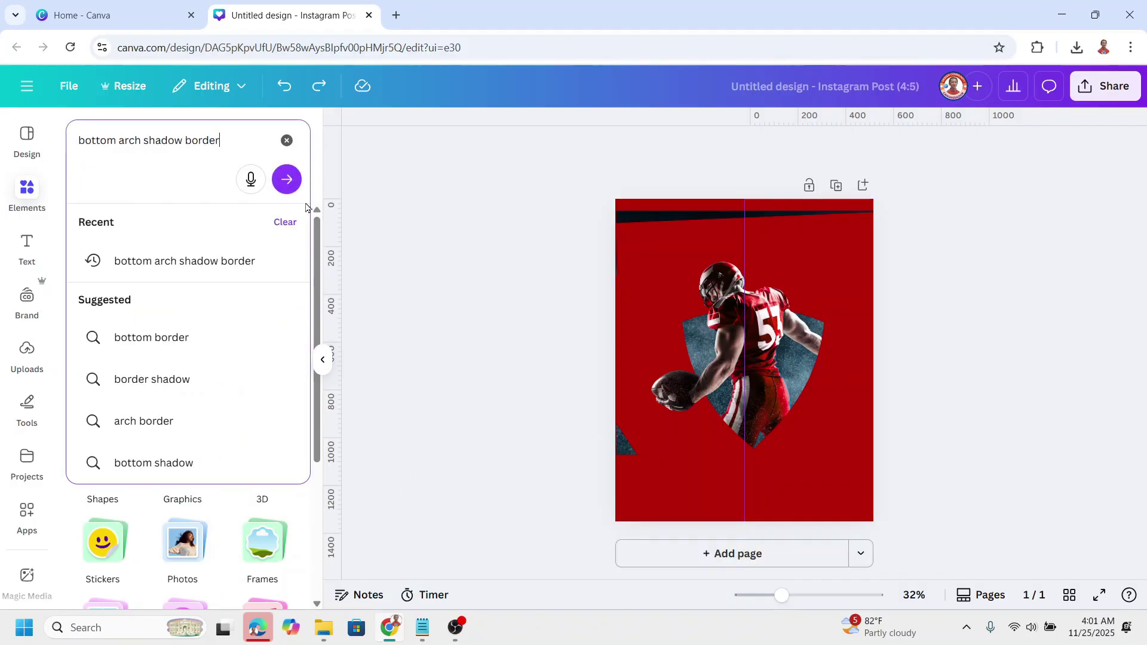
{"action": "left_click", "coordinate": [287, 179]}
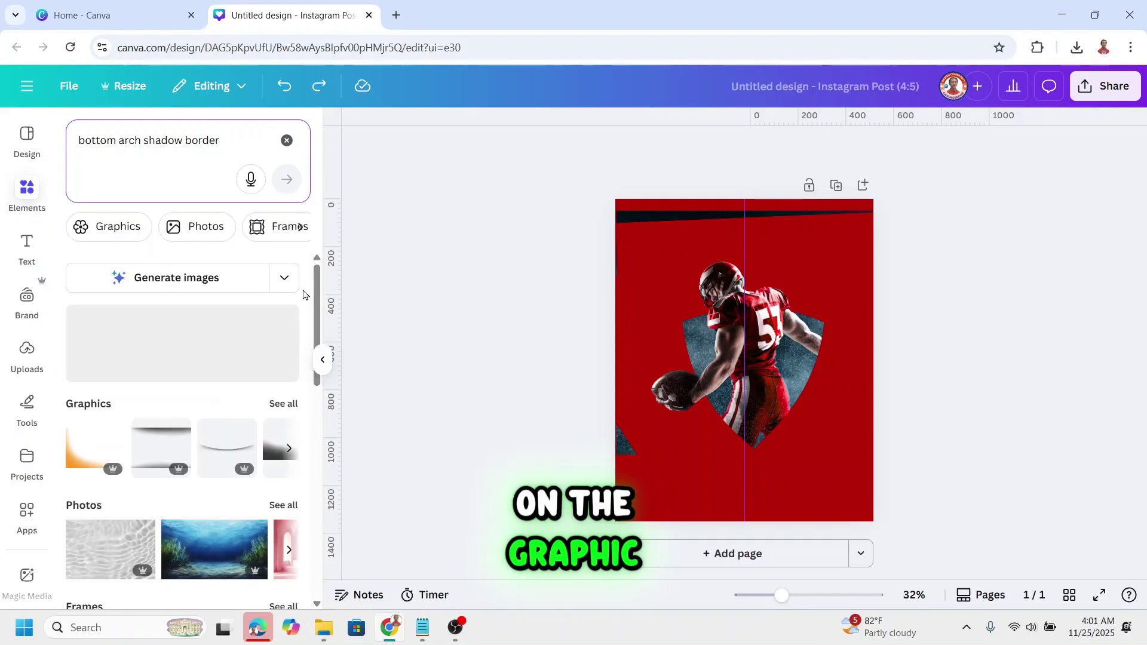
{"action": "left_click", "coordinate": [282, 404]}
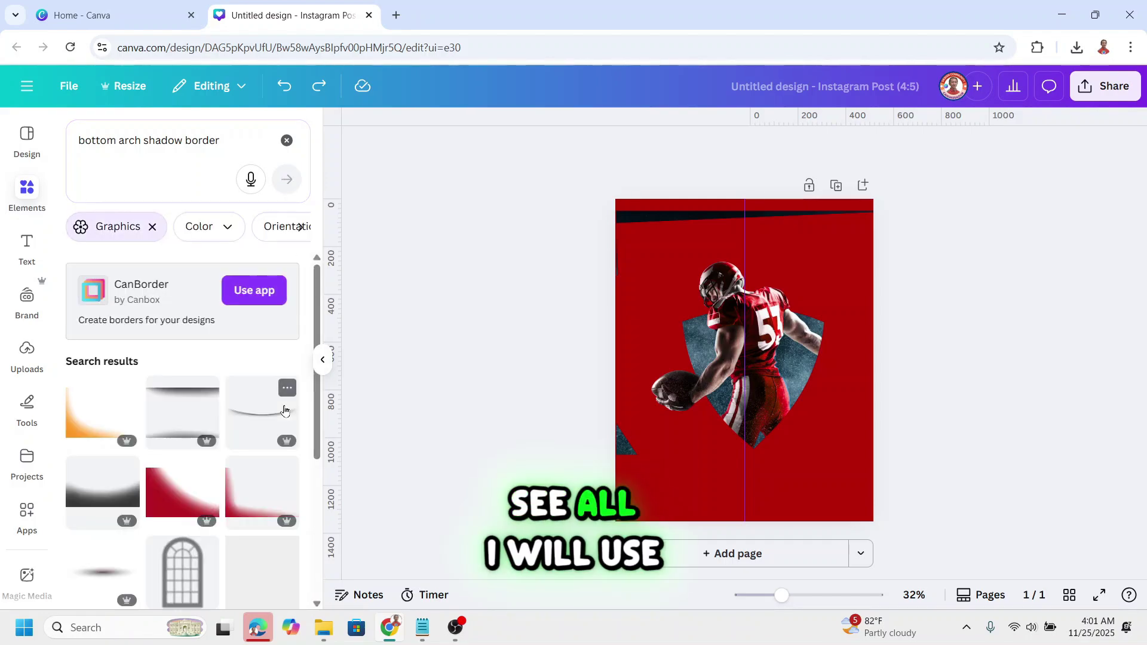
{"action": "left_click", "coordinate": [287, 388]}
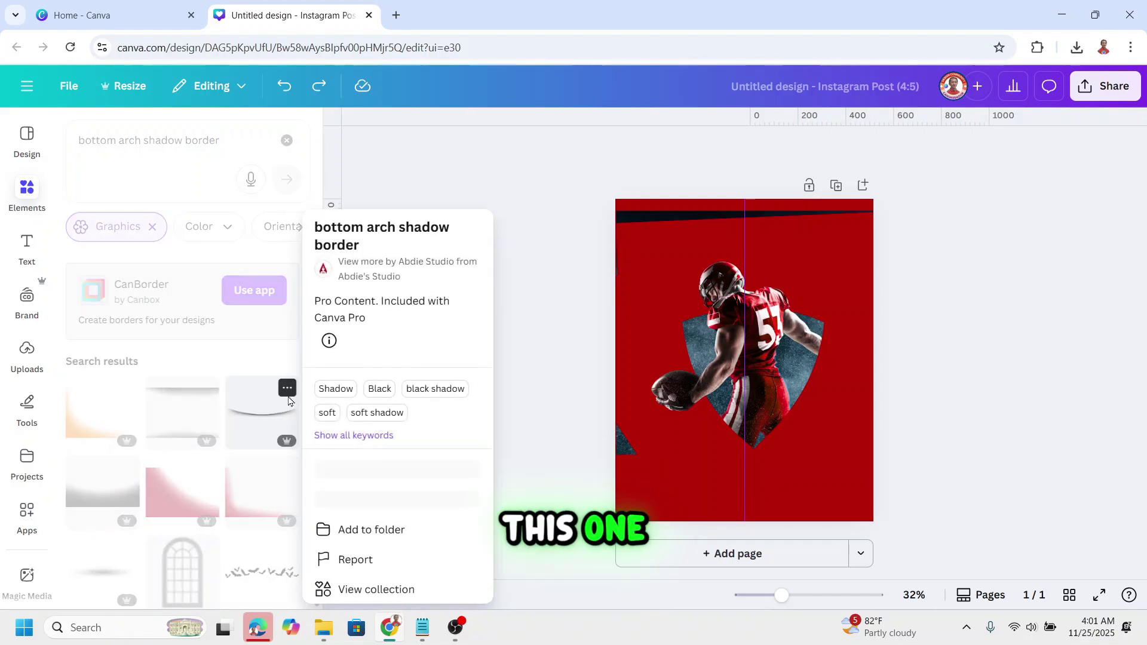
{"action": "left_click", "coordinate": [256, 421]}
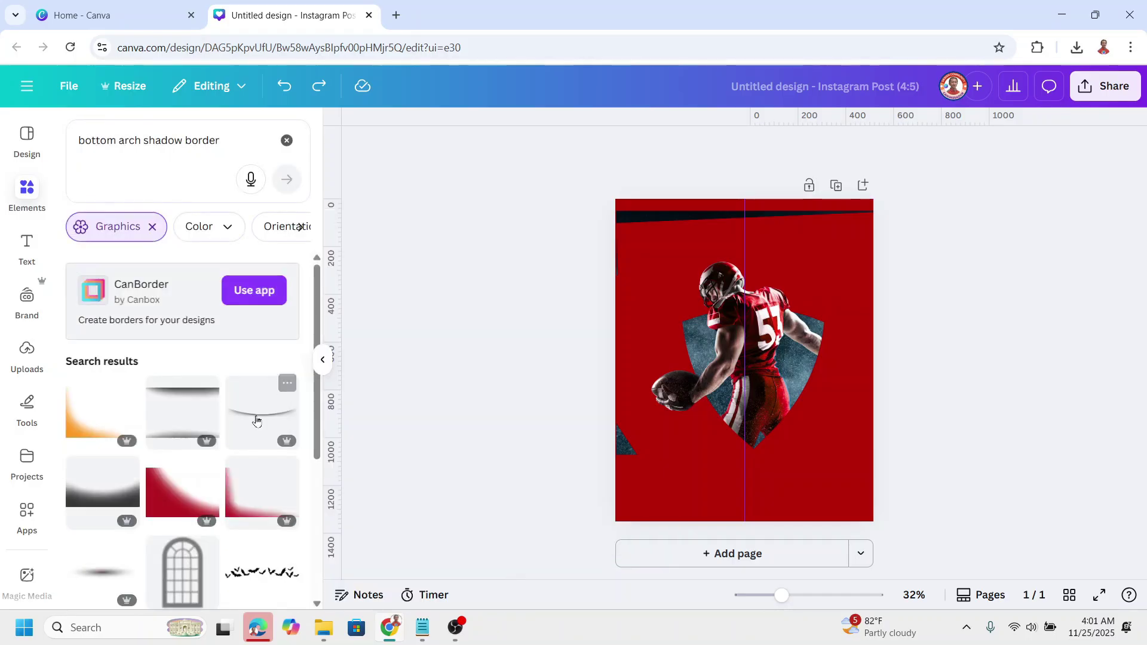
{"action": "left_click_drag", "start_coordinate": [339, 421], "coordinate": [803, 487]}
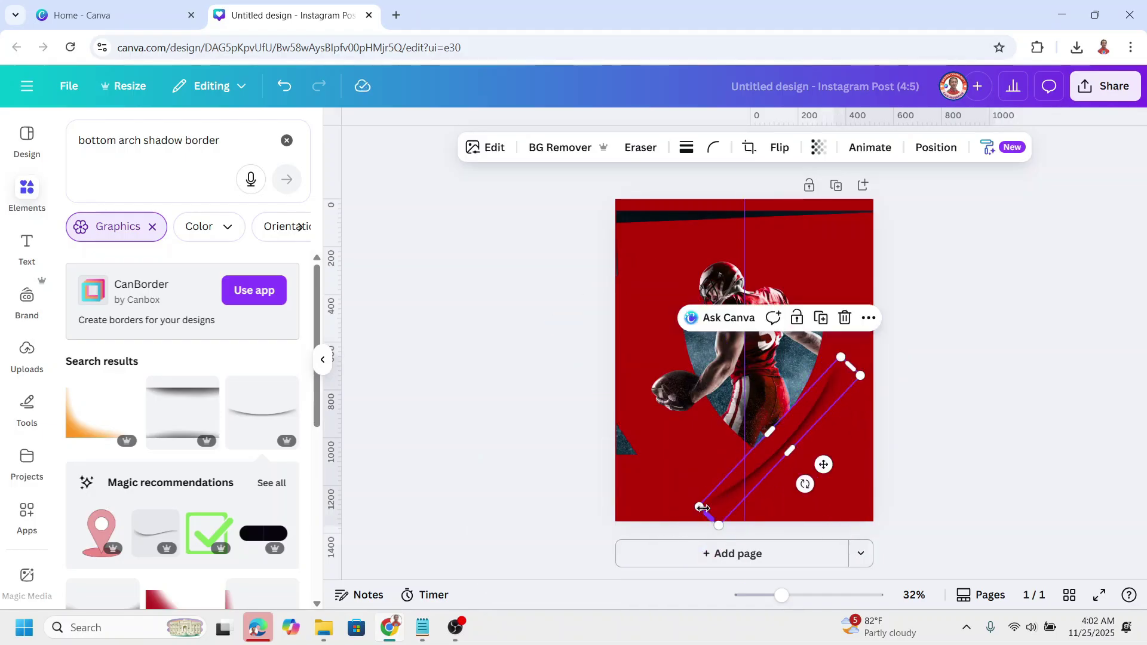
- Shorten and rotate the shadow along the shield, then duplicate and rotate the copy for the left side
{"action": "left_click_drag", "start_coordinate": [702, 507], "coordinate": [721, 491]}
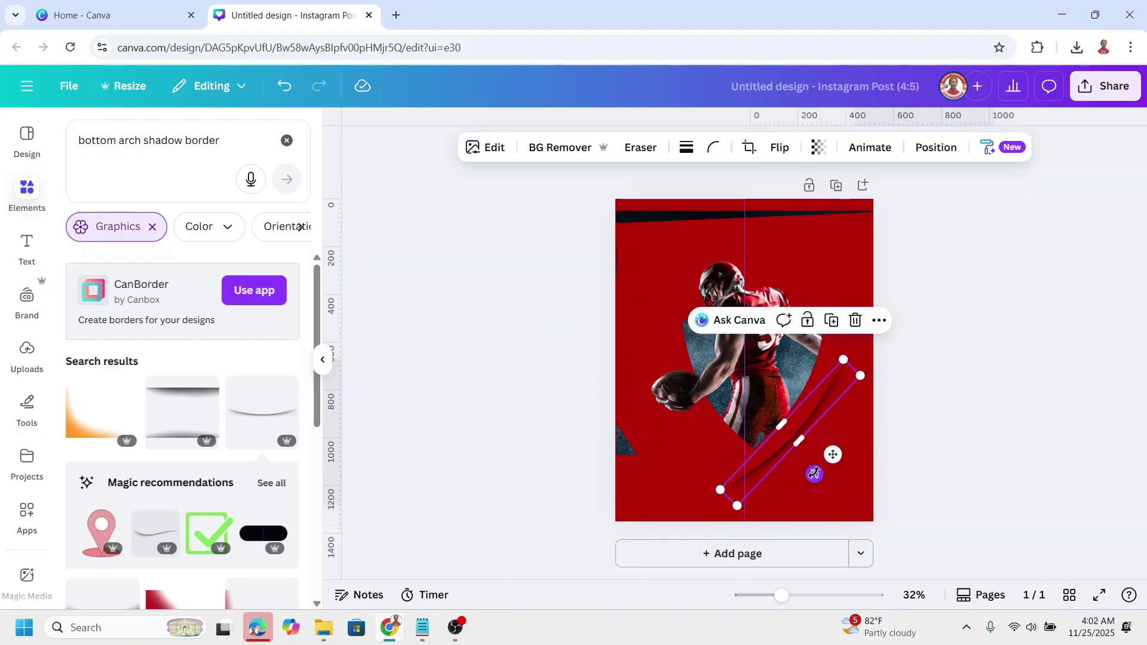
{"action": "left_click_drag", "start_coordinate": [814, 475], "coordinate": [855, 422]}
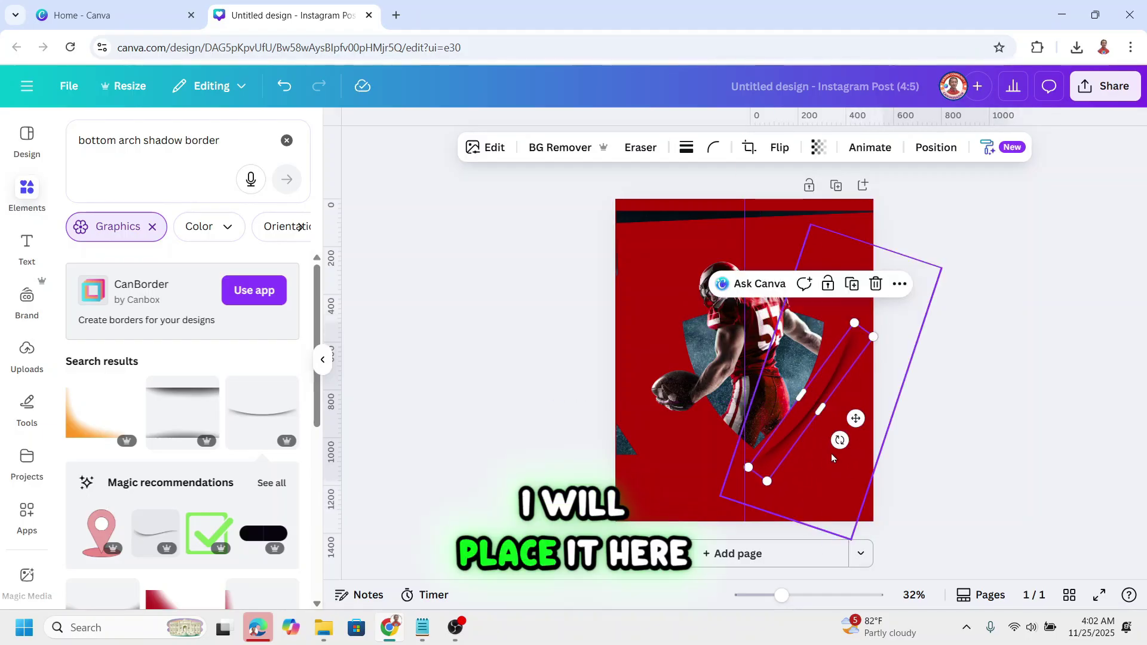
{"action": "mouse_move", "coordinate": [839, 440]}
{"action": "left_mouse_down"}
{"action": "mouse_move", "coordinate": [852, 448]}
{"action": "mouse_move", "coordinate": [774, 383]}
{"action": "mouse_move", "coordinate": [787, 410]}
{"action": "mouse_move", "coordinate": [645, 430]}
{"action": "mouse_move", "coordinate": [661, 430]}
{"action": "mouse_move", "coordinate": [665, 447]}
{"action": "left_mouse_up"}
{"action": "left_click", "coordinate": [856, 281]}
{"action": "left_click_drag", "start_coordinate": [662, 439], "coordinate": [651, 425]}
- Layer one shadow stroke behind the player, then select all layers, enlarge and centre them on the page
{"action": "left_click", "coordinate": [936, 146]}
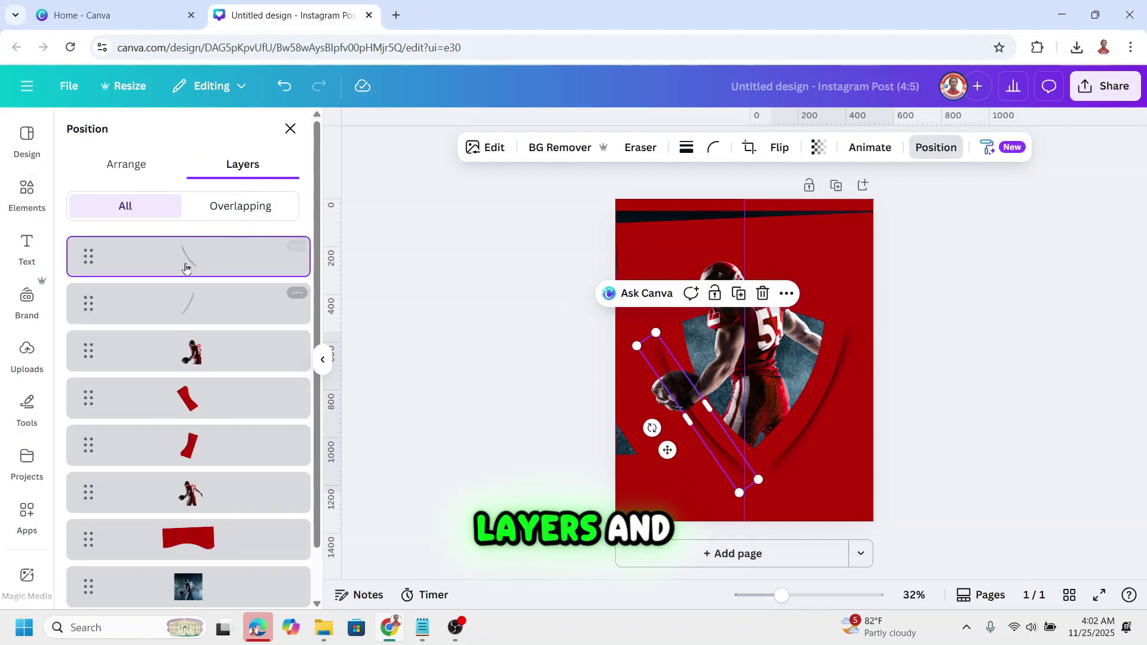
{"action": "mouse_move", "coordinate": [188, 261]}
{"action": "left_mouse_down"}
{"action": "mouse_move", "coordinate": [192, 364]}
{"action": "mouse_move", "coordinate": [182, 332]}
{"action": "left_mouse_up"}
{"action": "scroll", "coordinate": [182, 332], "scroll_direction": "down", "scroll_amount": 2}
{"action": "left_click", "coordinate": [191, 532], "text": "shift"}
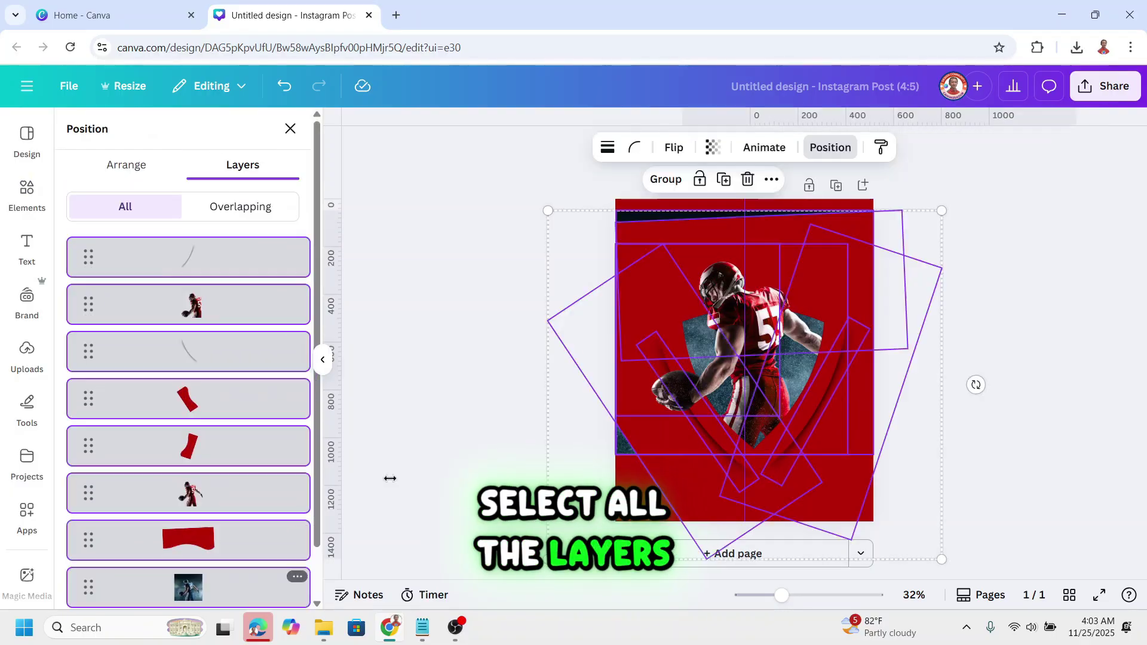
{"action": "left_click_drag", "start_coordinate": [656, 265], "coordinate": [641, 267]}
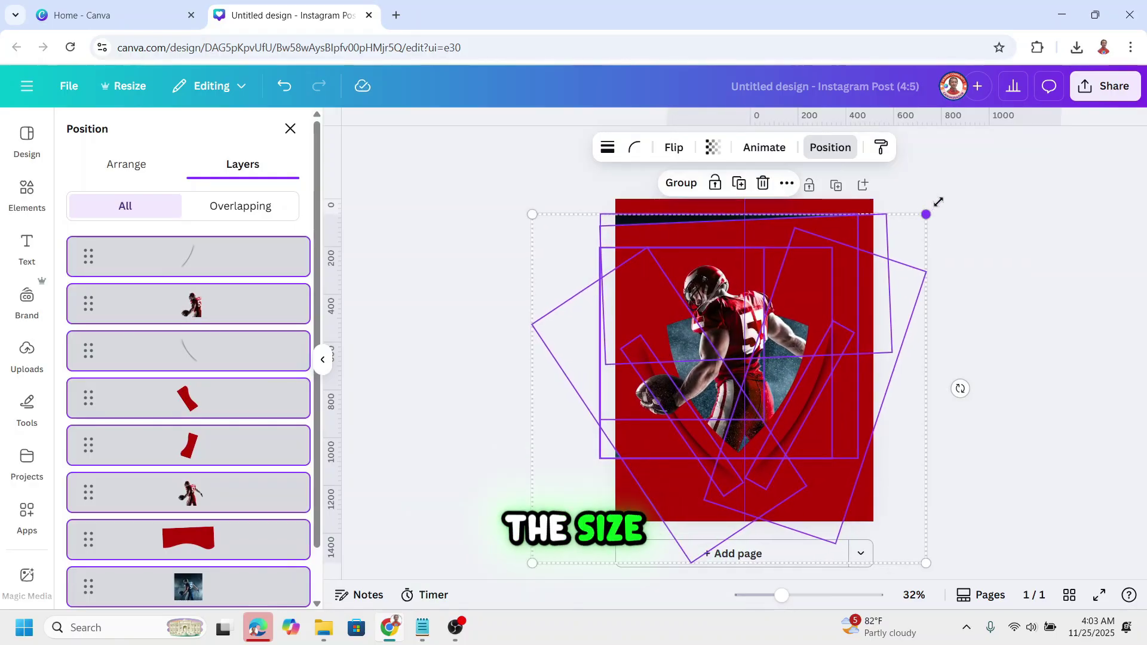
{"action": "left_click_drag", "start_coordinate": [940, 202], "coordinate": [956, 185]}
{"action": "left_click_drag", "start_coordinate": [910, 254], "coordinate": [900, 256]}
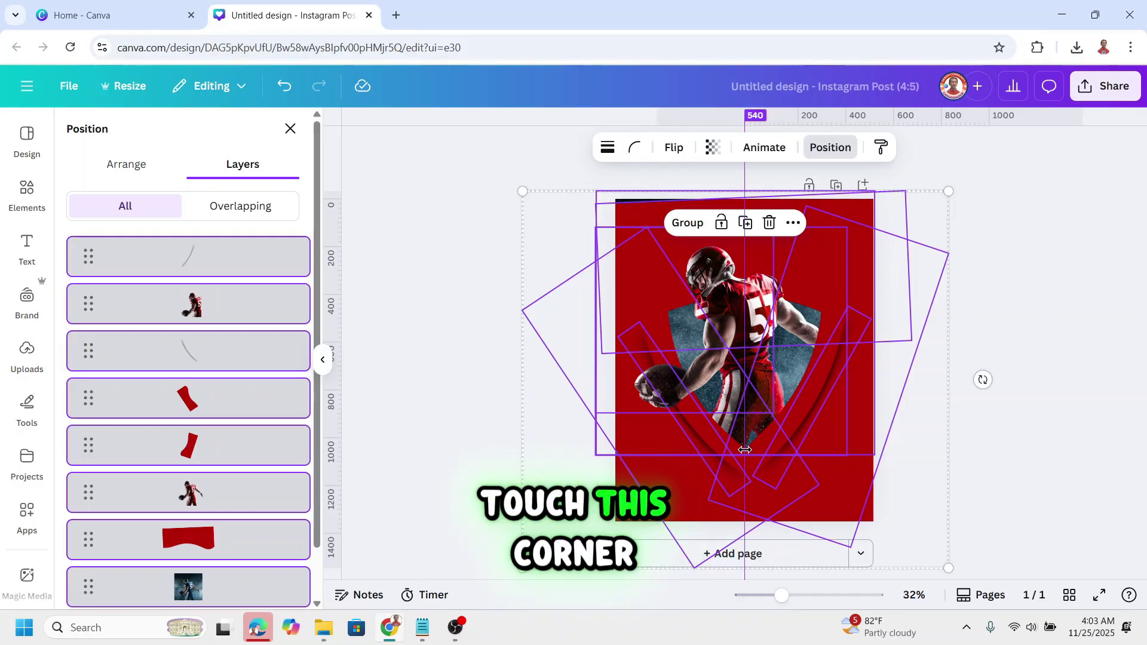
- Duplicate the red shape, move the copy over the top dark strip, and layer it behind the player
{"action": "left_click", "coordinate": [1060, 292]}
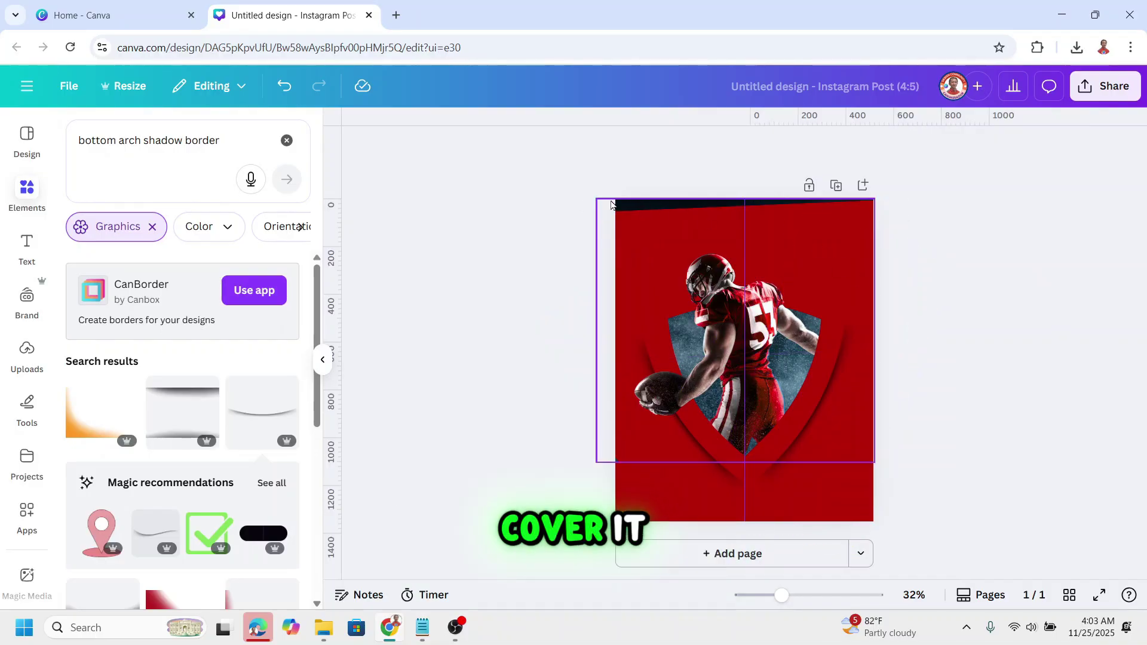
{"action": "left_click", "coordinate": [645, 215]}
{"action": "left_click", "coordinate": [794, 169]}
{"action": "left_click_drag", "start_coordinate": [687, 239], "coordinate": [668, 206]}
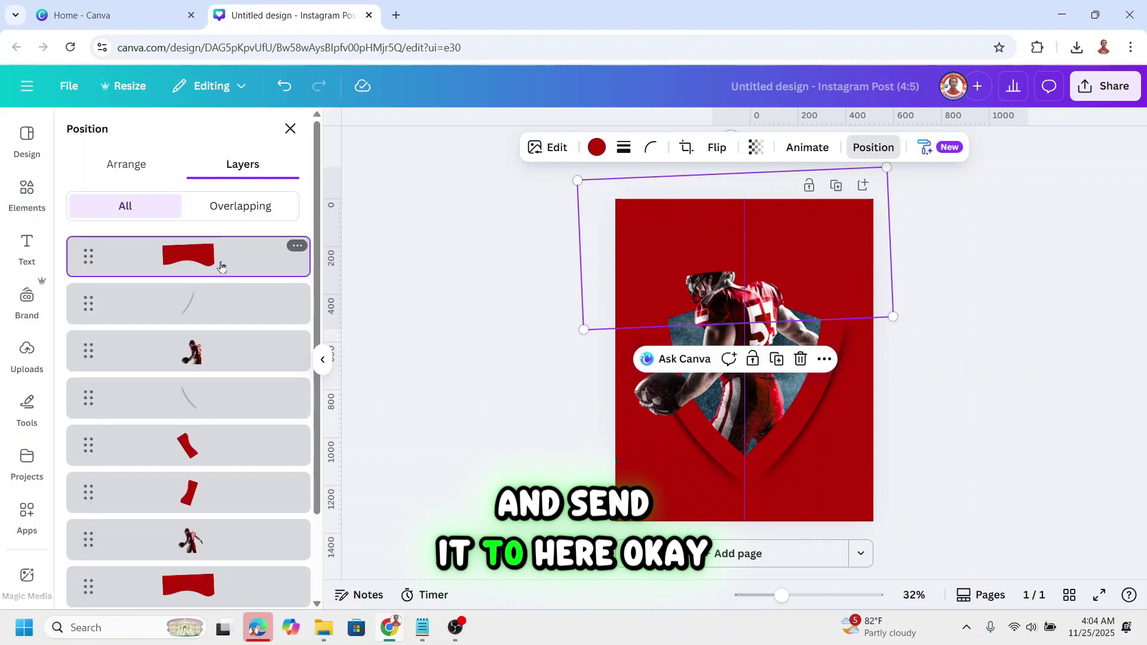
{"action": "left_click_drag", "start_coordinate": [221, 280], "coordinate": [235, 521]}
- Add a heading text box reading FOOTBALL
{"action": "left_click", "coordinate": [998, 424]}
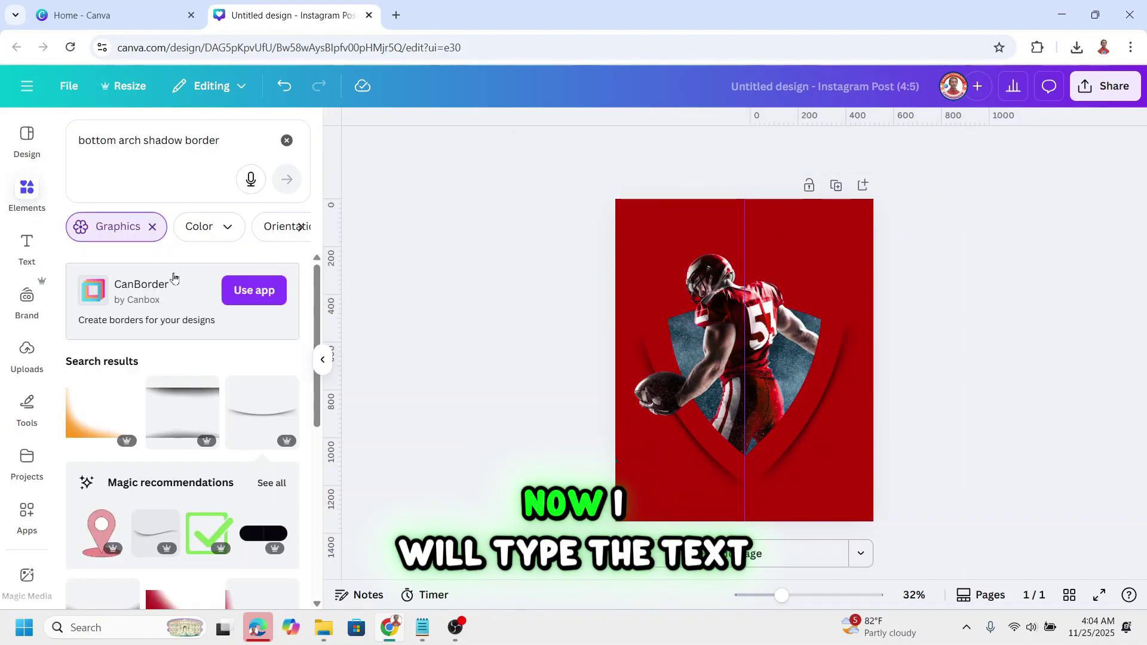
{"action": "left_click", "coordinate": [36, 249]}
{"action": "left_click", "coordinate": [173, 388]}
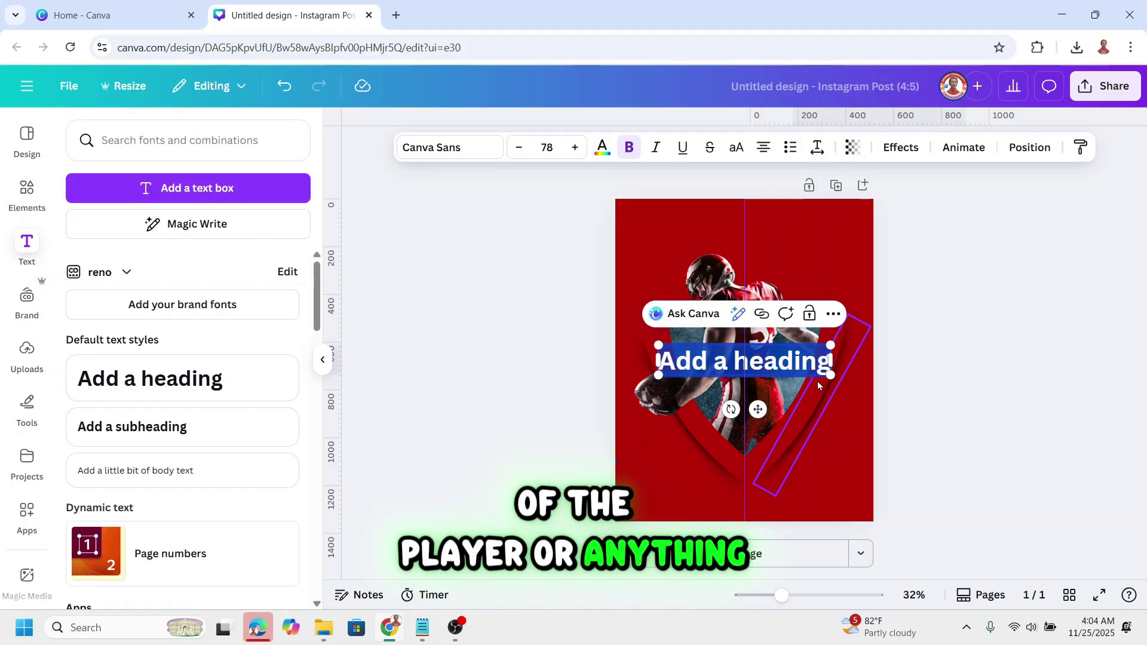
{"action": "type", "text": "FOOTBALL"}
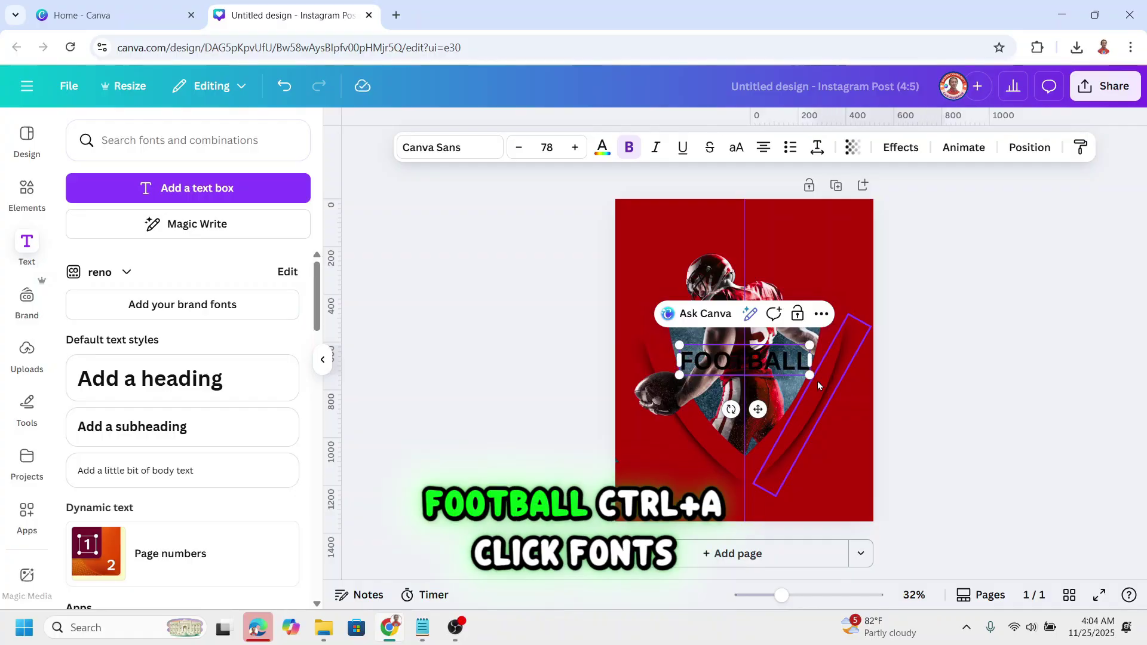
- Set FOOTBALL in Yearbook Solid, enlarge it to size 154, and move it to the page top
{"action": "key", "text": "ctrl+a"}
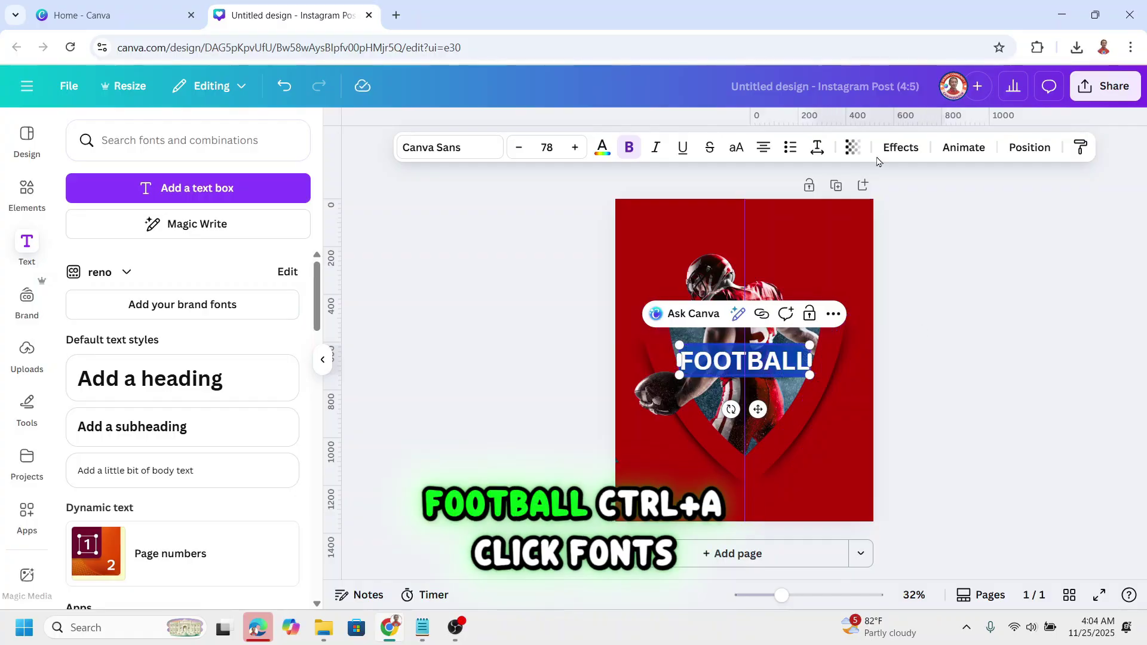
{"action": "left_click", "coordinate": [444, 150]}
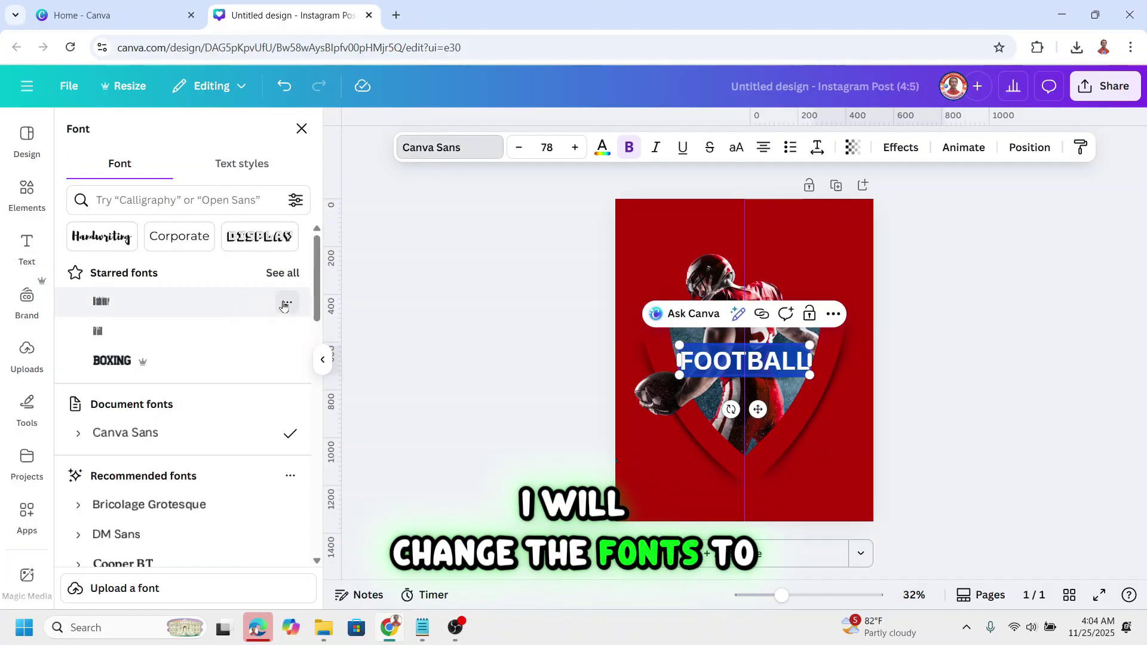
{"action": "left_click", "coordinate": [283, 279]}
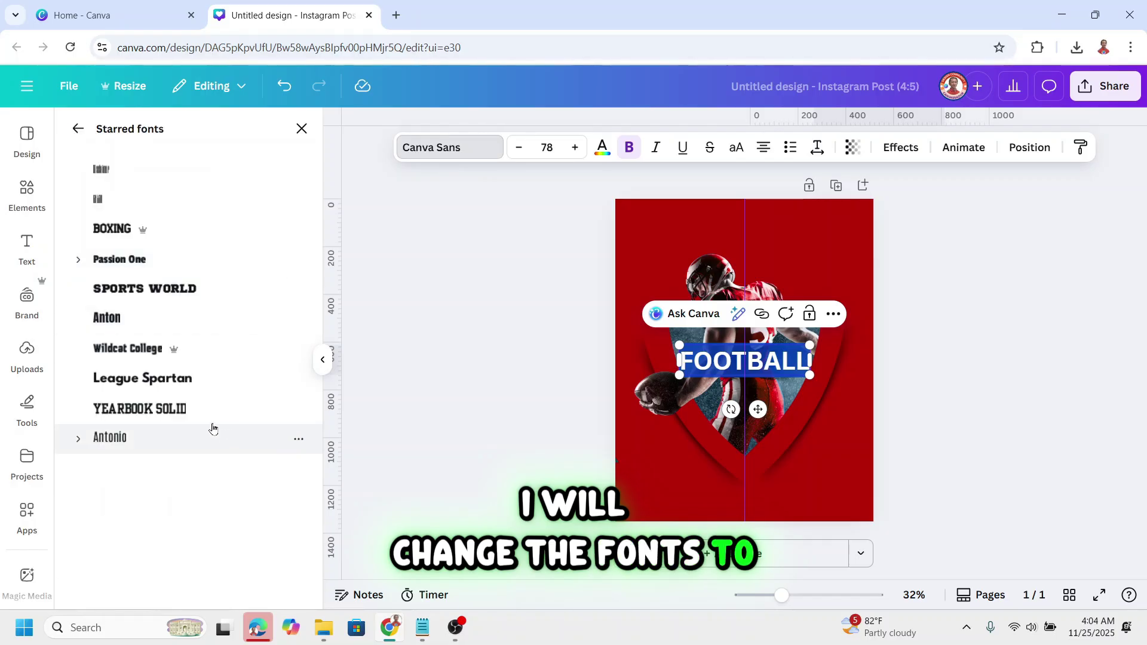
{"action": "left_click", "coordinate": [206, 416]}
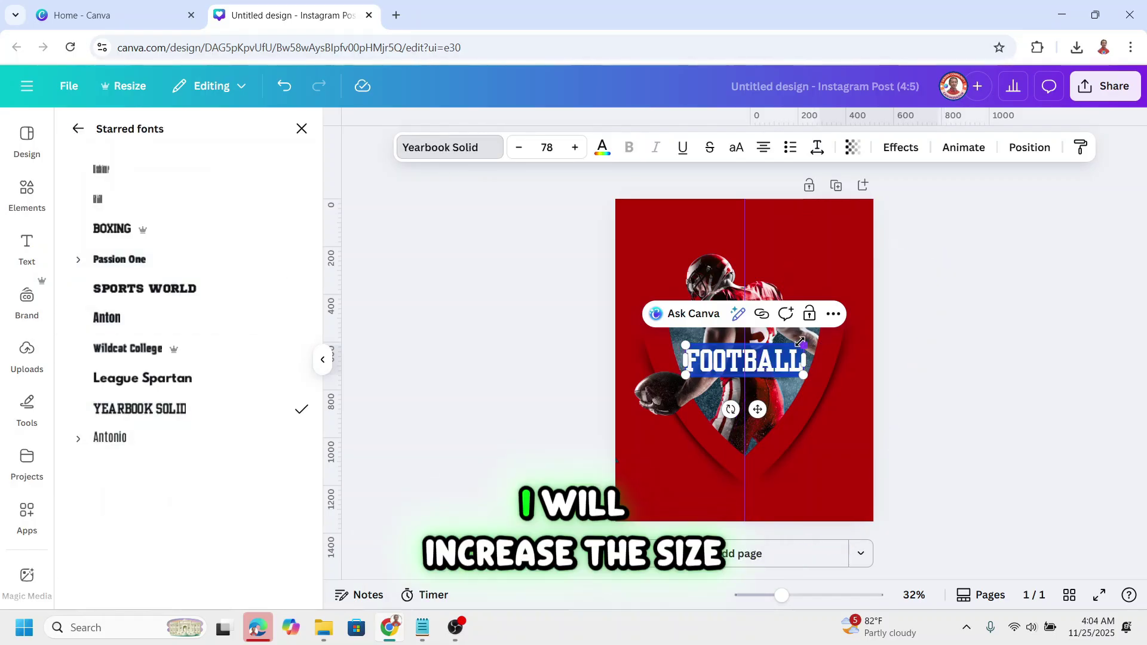
{"action": "left_click_drag", "start_coordinate": [813, 342], "coordinate": [918, 315]}
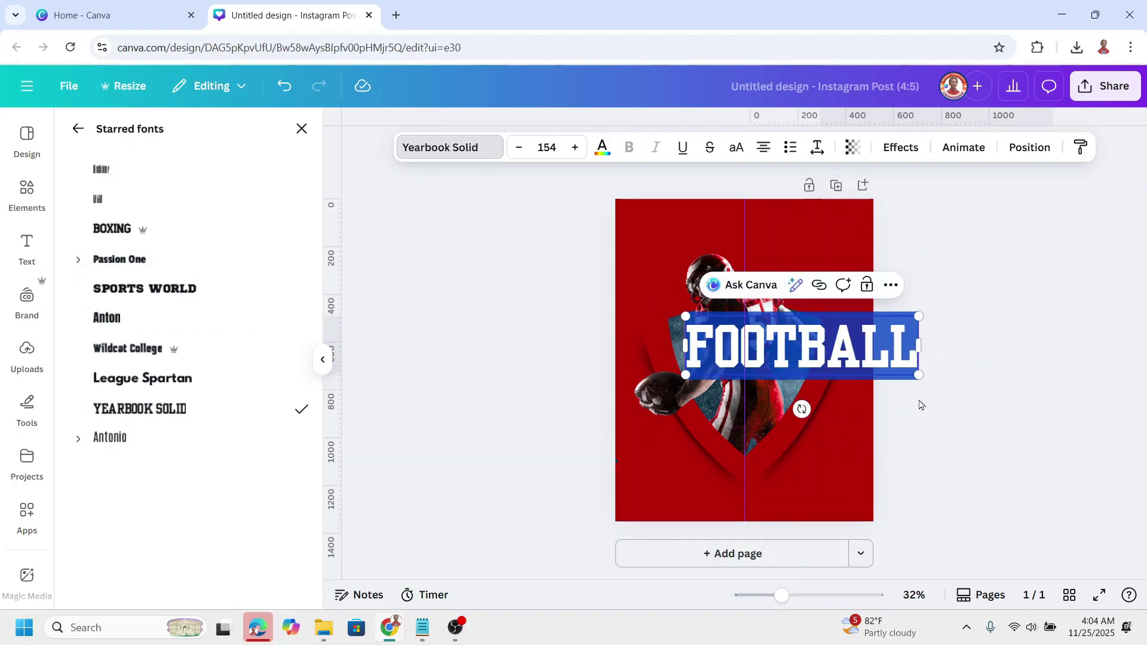
{"action": "left_click", "coordinate": [857, 365]}
{"action": "left_click", "coordinate": [798, 429]}
{"action": "left_click_drag", "start_coordinate": [784, 324], "coordinate": [739, 256]}
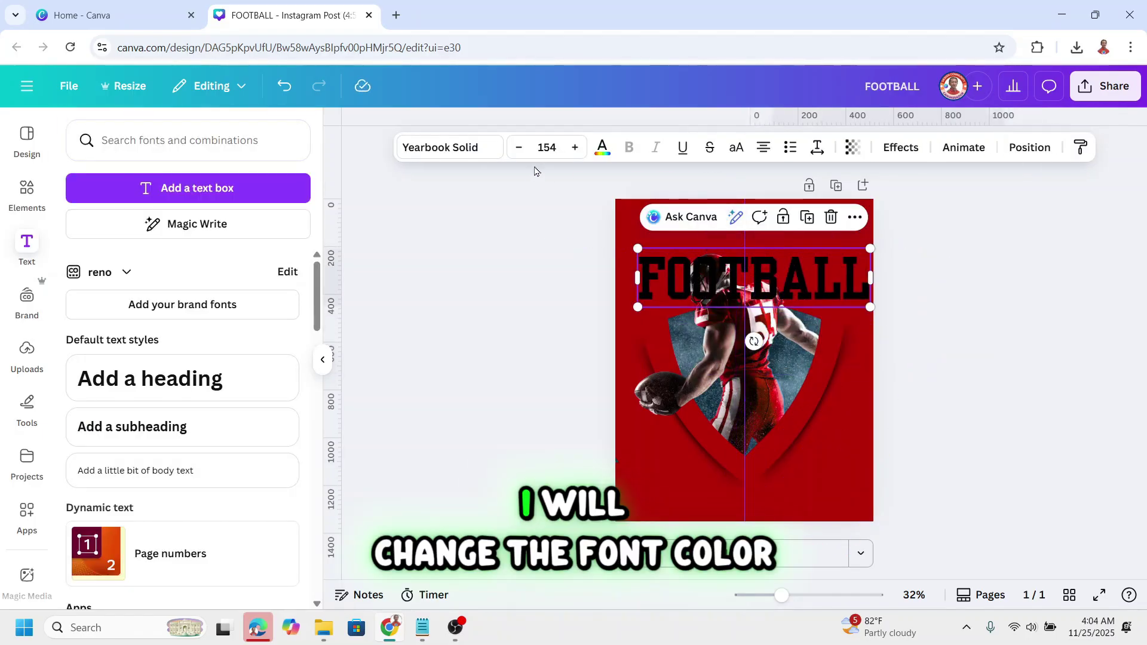
- Color FOOTBALL the background red and add a light gray outline effect
{"action": "left_click", "coordinate": [602, 147]}
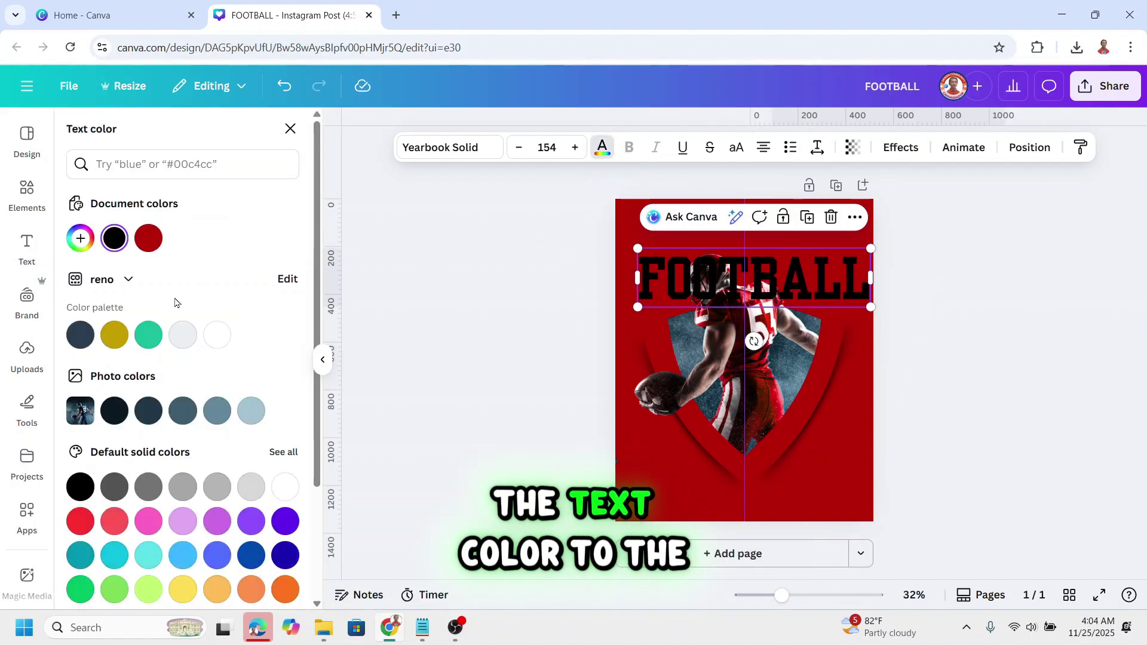
{"action": "left_click", "coordinate": [150, 240]}
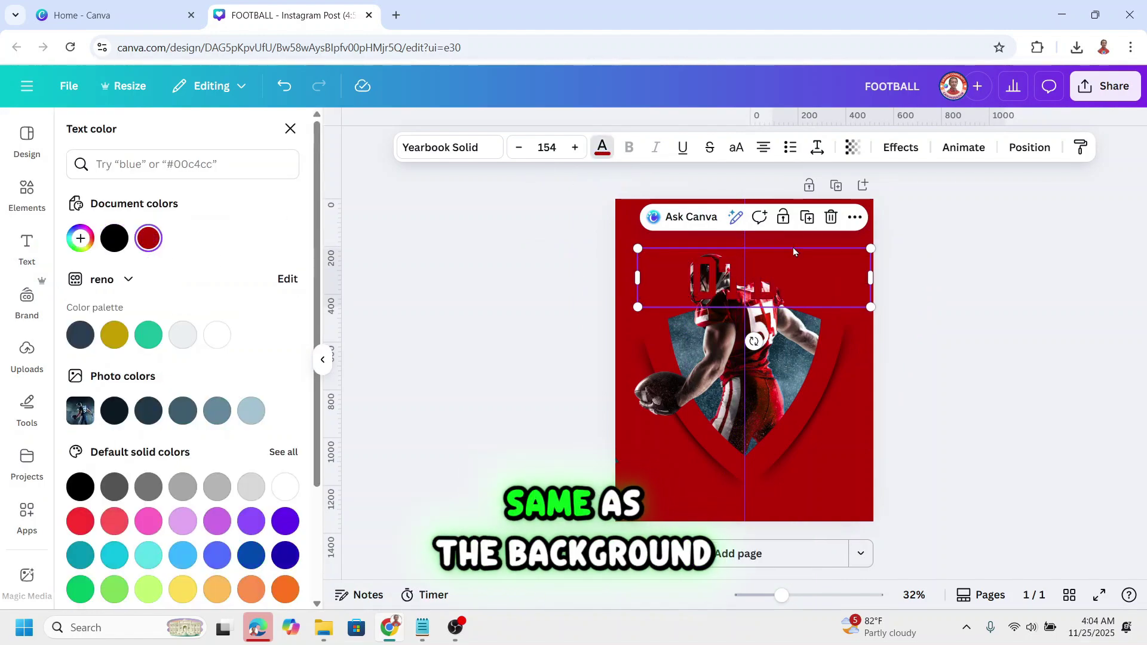
{"action": "left_click", "coordinate": [899, 150]}
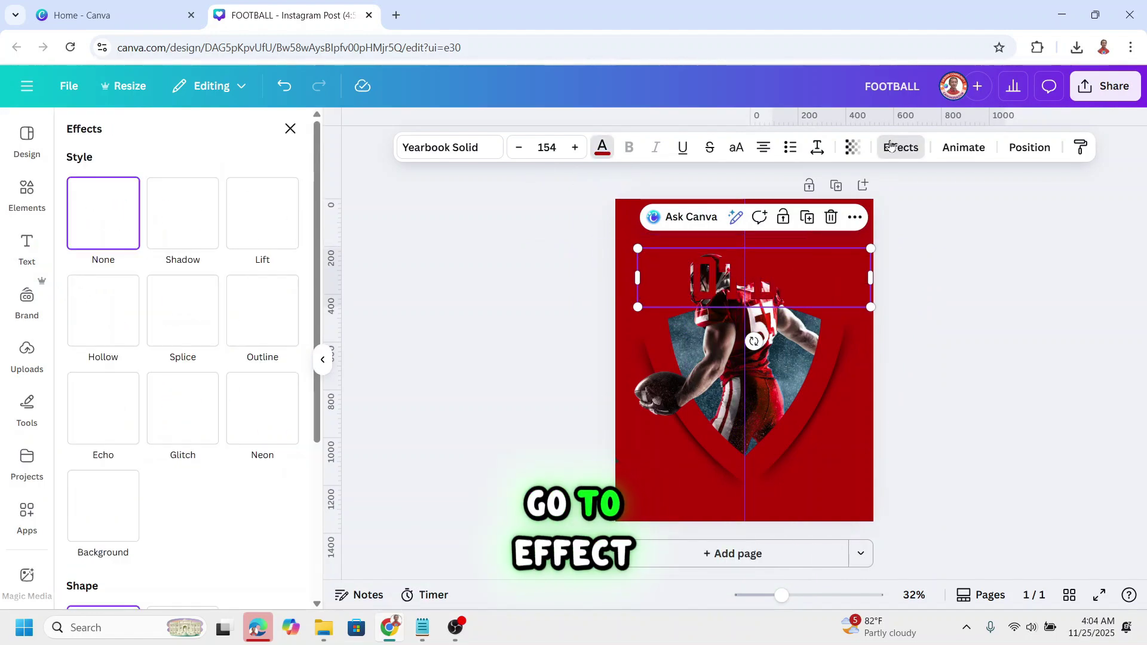
{"action": "left_click", "coordinate": [265, 325]}
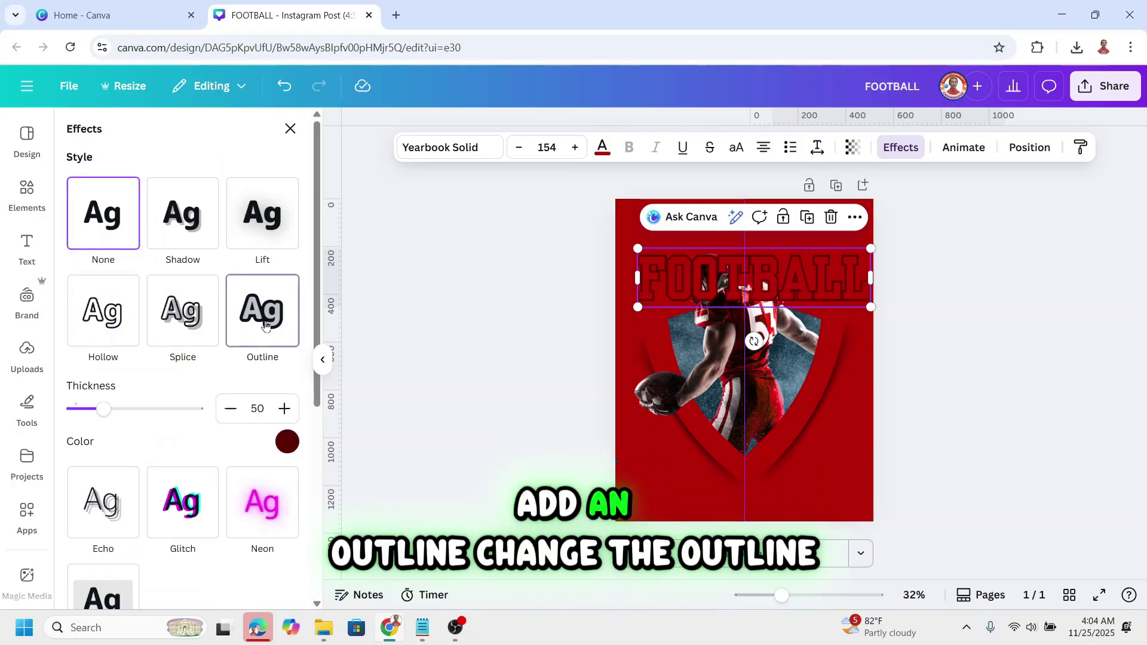
{"action": "left_click", "coordinate": [289, 444]}
{"action": "scroll", "coordinate": [227, 371], "scroll_direction": "down", "scroll_amount": 3}
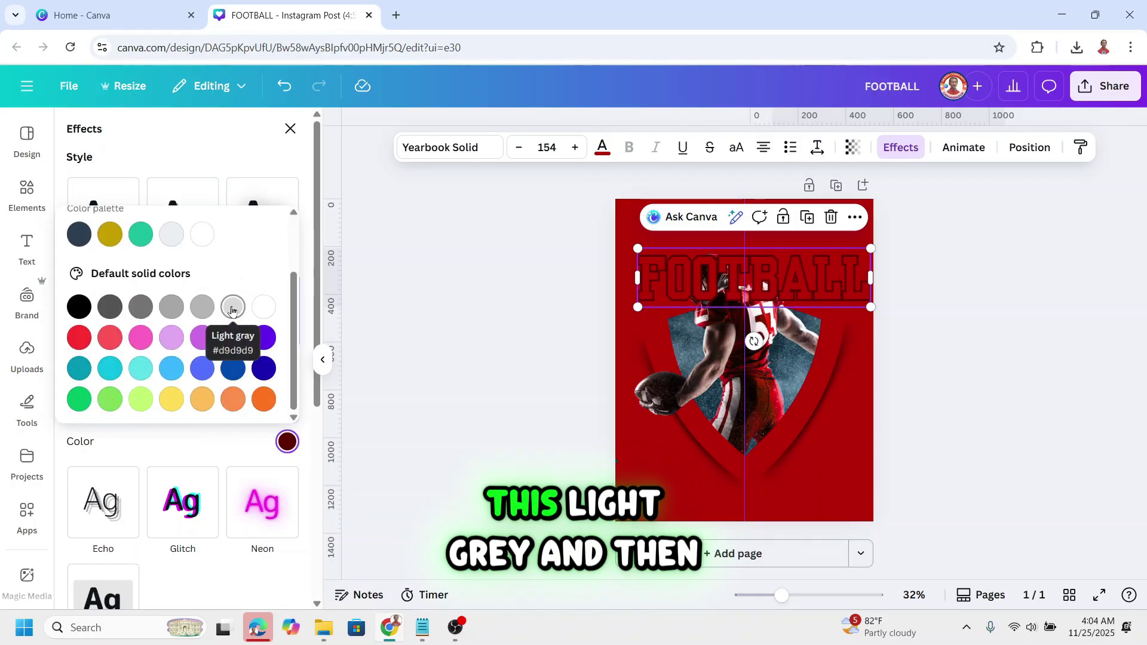
{"action": "left_click", "coordinate": [233, 310]}
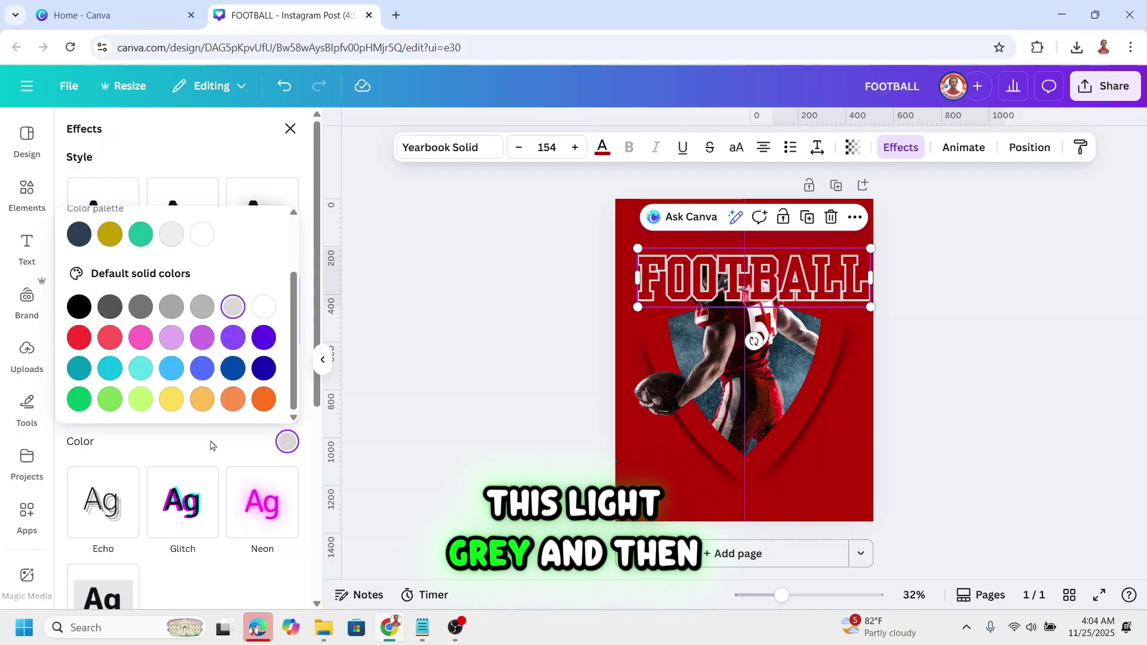
{"action": "scroll", "coordinate": [195, 447], "scroll_direction": "up", "scroll_amount": 2}
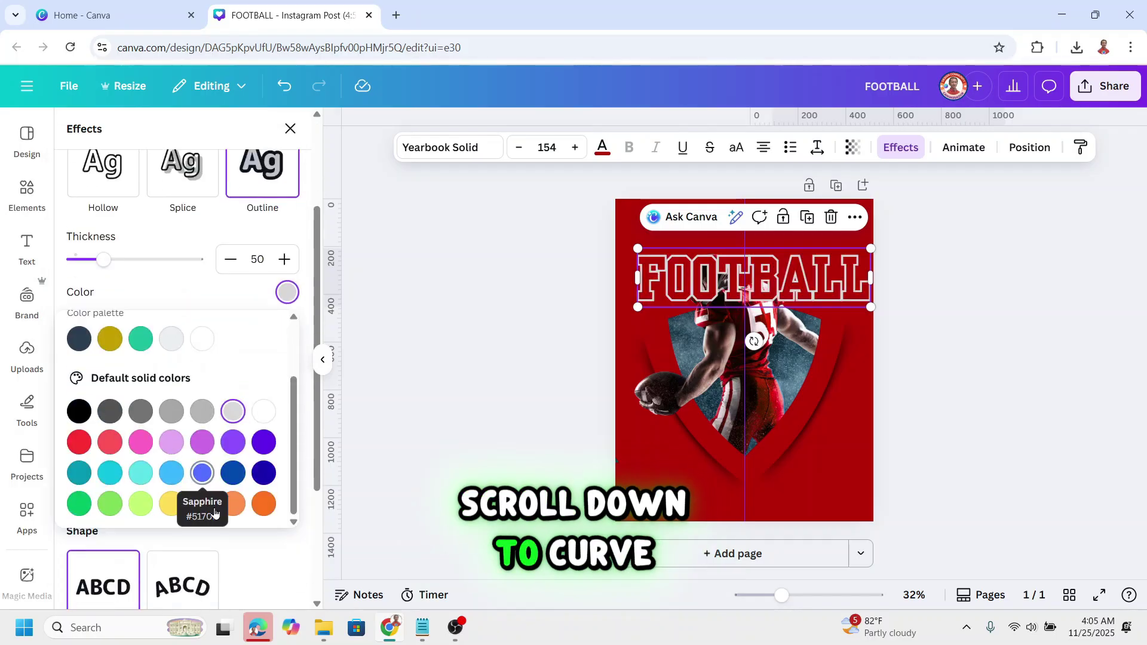
- Curve FOOTBALL into a gentle arch of 63 across the top
{"action": "scroll", "coordinate": [224, 541], "scroll_direction": "down", "scroll_amount": 3}
{"action": "left_click", "coordinate": [198, 459]}
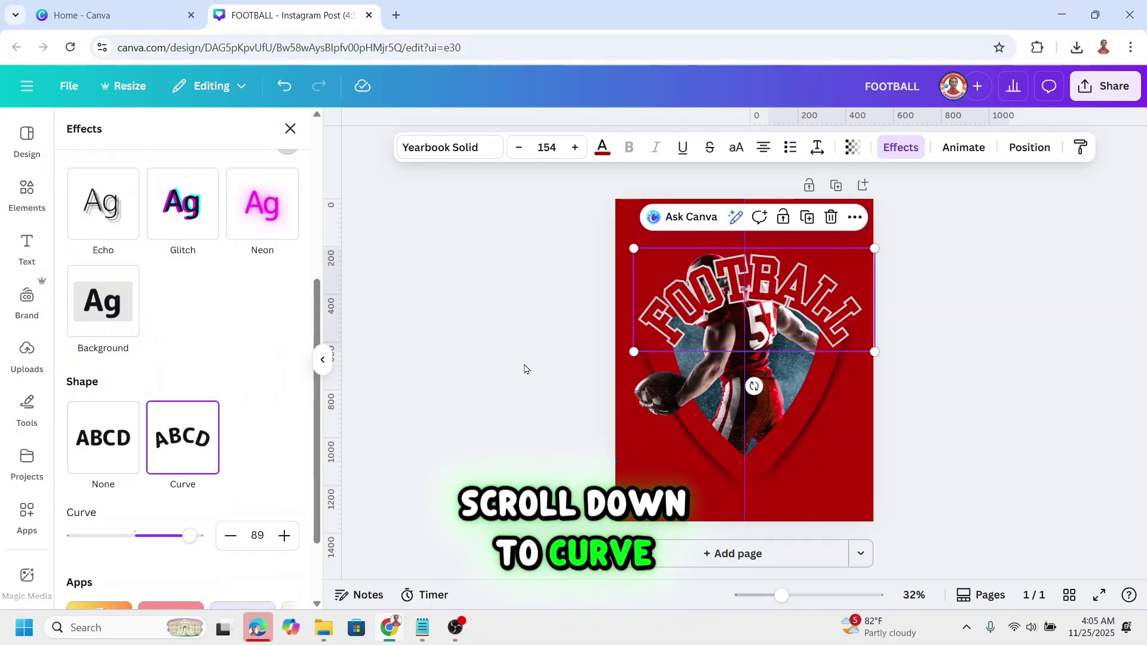
{"action": "left_click_drag", "start_coordinate": [191, 538], "coordinate": [174, 536]}
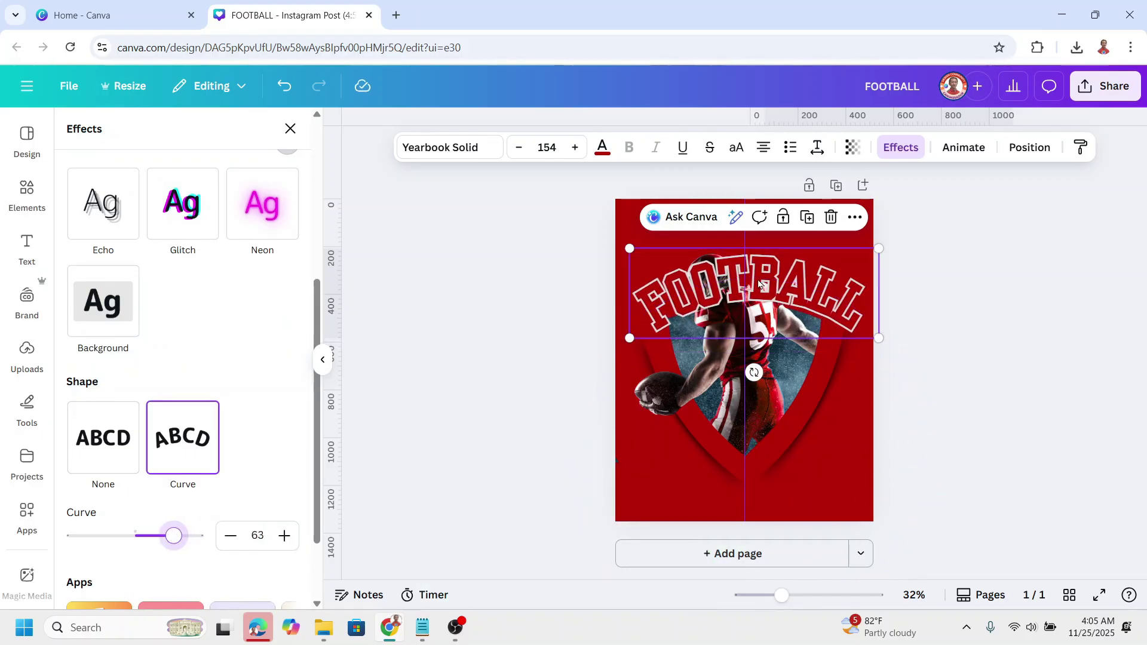
{"action": "left_click_drag", "start_coordinate": [707, 273], "coordinate": [702, 244]}
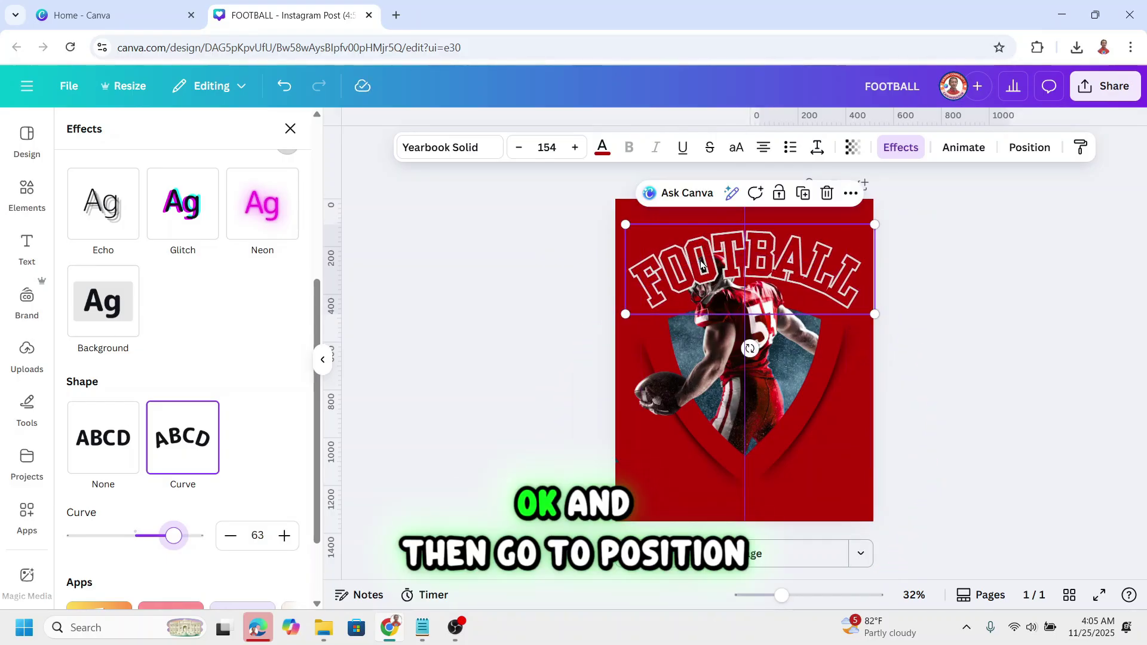
- Move the FOOTBALL layer below the player and reduce its curve to 50
{"action": "left_click", "coordinate": [1029, 147]}
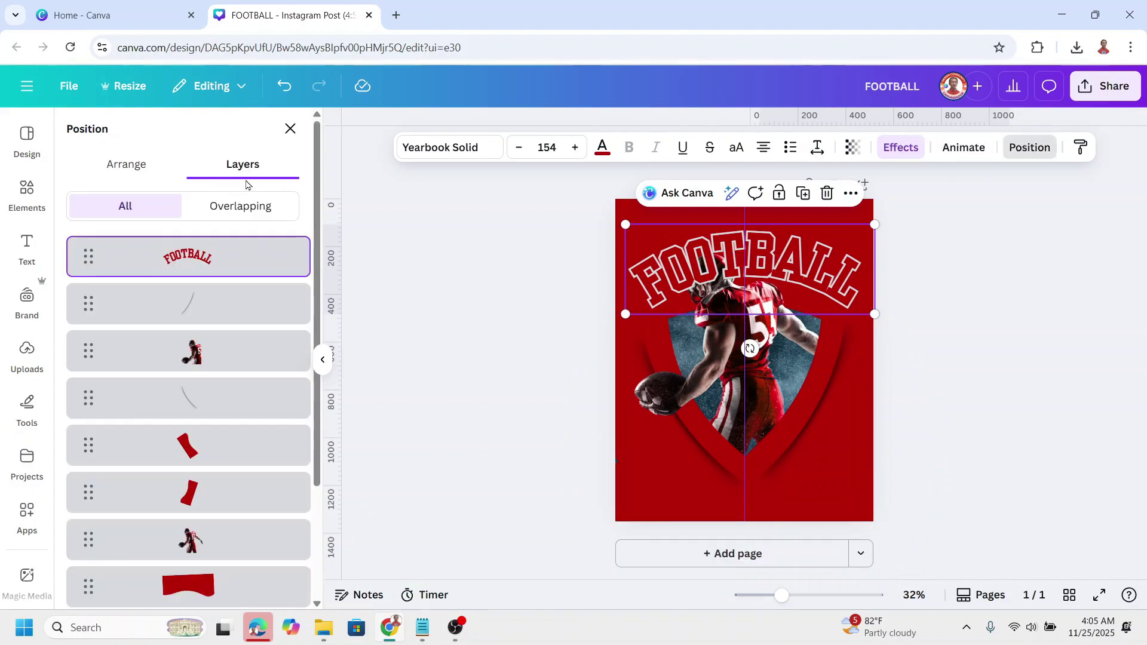
{"action": "left_click_drag", "start_coordinate": [214, 266], "coordinate": [212, 385]}
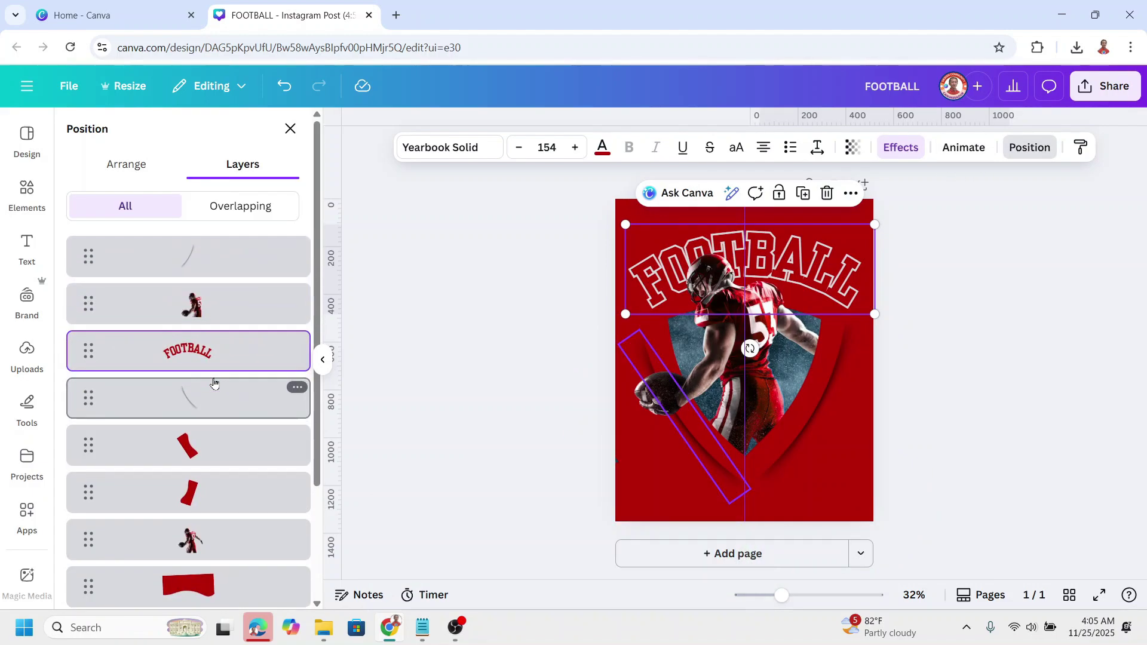
{"action": "left_click", "coordinate": [901, 148]}
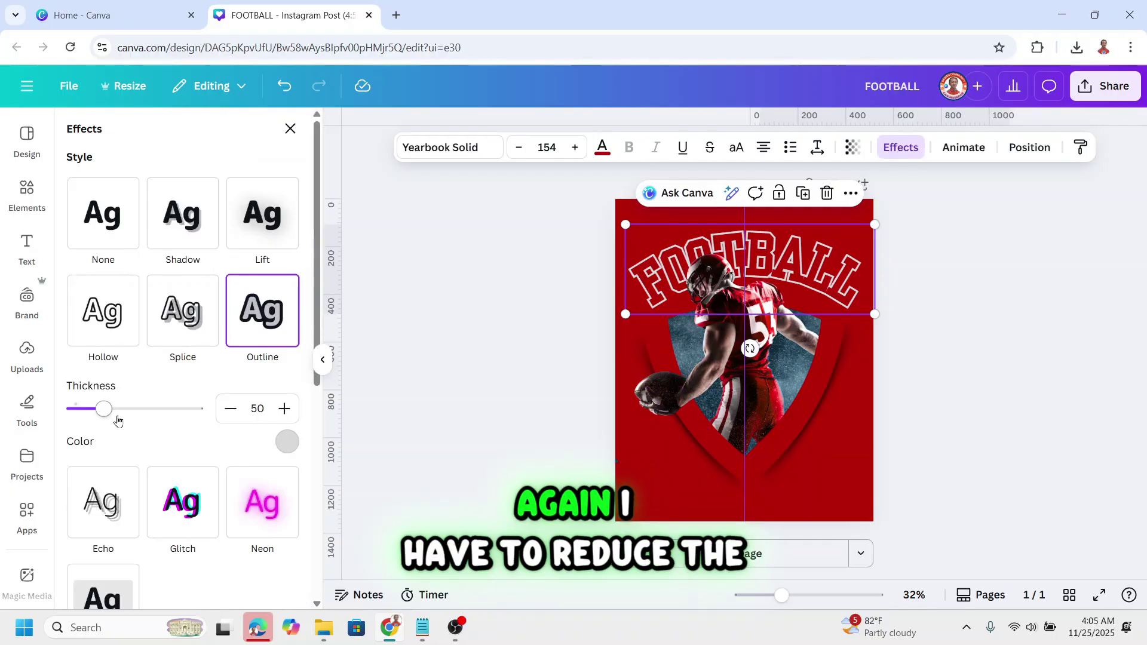
{"action": "scroll", "coordinate": [137, 430], "scroll_direction": "down", "scroll_amount": 6}
{"action": "left_click_drag", "start_coordinate": [169, 442], "coordinate": [167, 443]}
{"action": "left_click", "coordinate": [986, 302]}
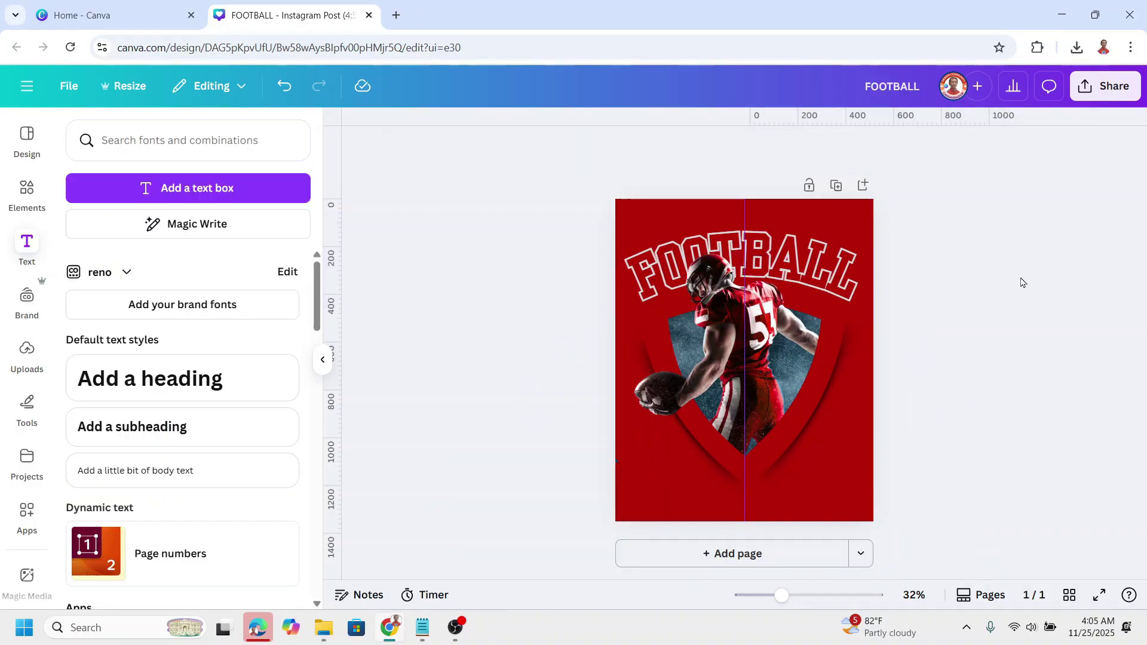
- Add the Falling Rain overlay from recently used elements and move it to the poster top
{"action": "left_click", "coordinate": [24, 191]}
{"action": "left_click", "coordinate": [292, 317]}
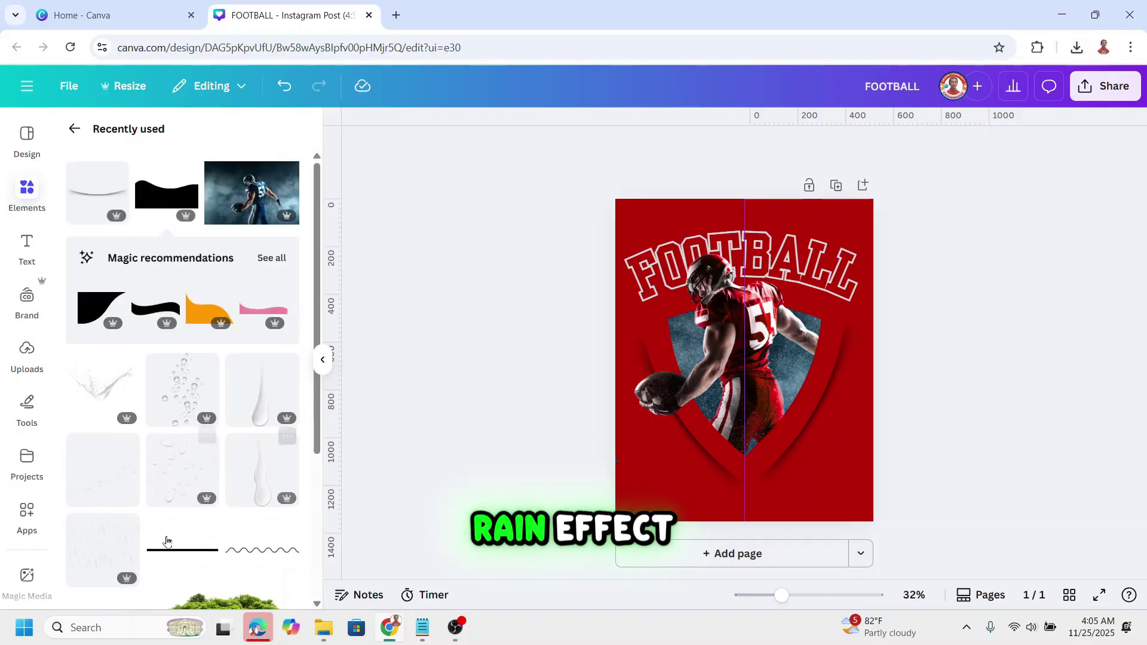
{"action": "left_click", "coordinate": [127, 525]}
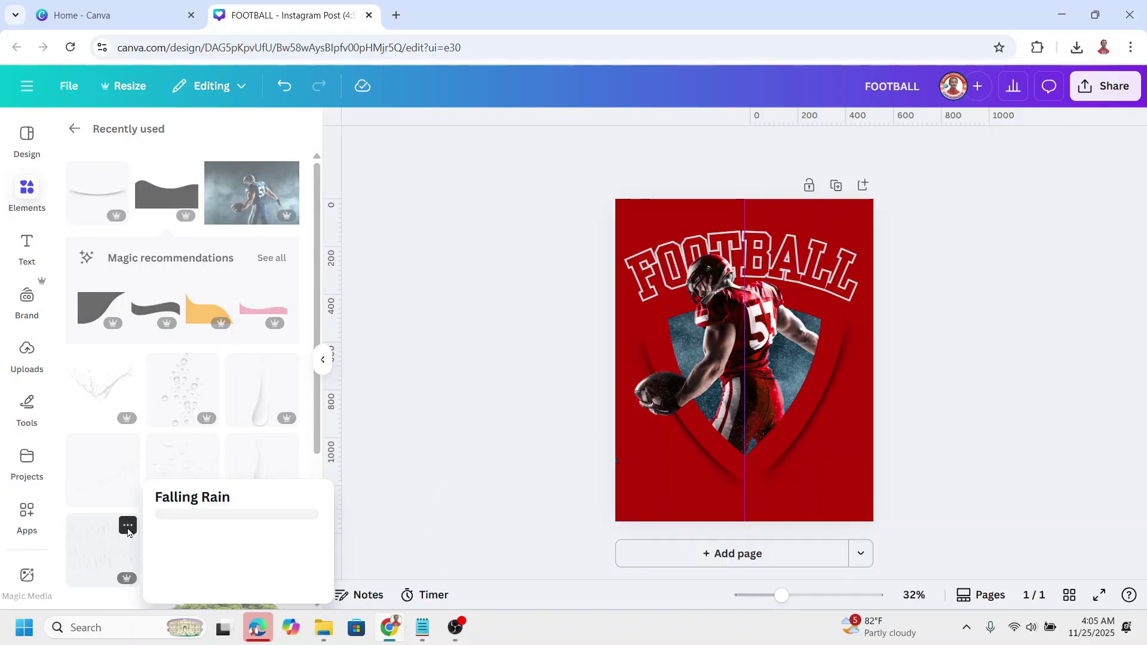
{"action": "left_click", "coordinate": [97, 549]}
{"action": "left_click", "coordinate": [99, 544]}
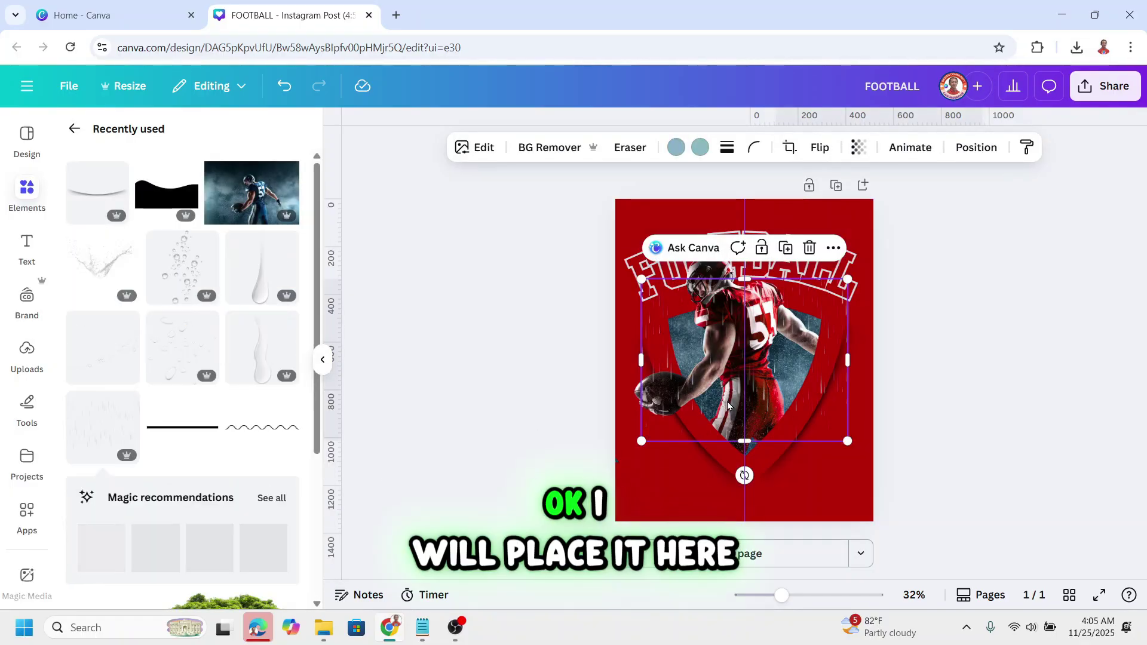
{"action": "left_click_drag", "start_coordinate": [781, 294], "coordinate": [778, 277]}
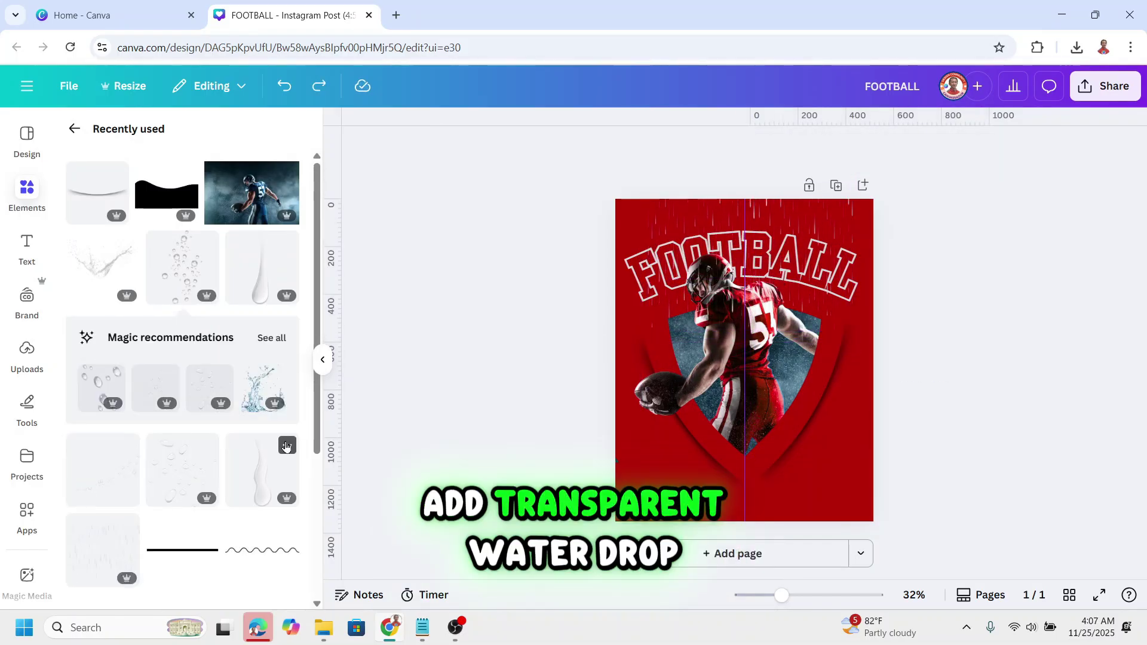
- Add a transparent water drop and shrink it beside the shield's right edge
{"action": "left_click", "coordinate": [287, 445]}
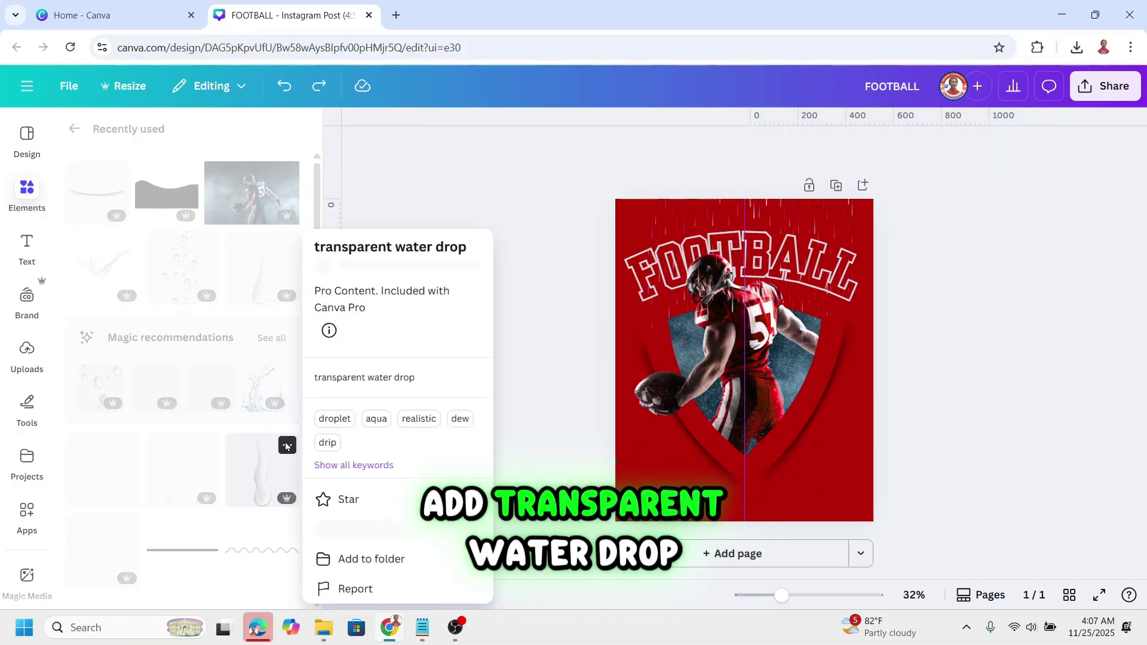
{"action": "left_click", "coordinate": [243, 490]}
{"action": "left_click", "coordinate": [251, 476]}
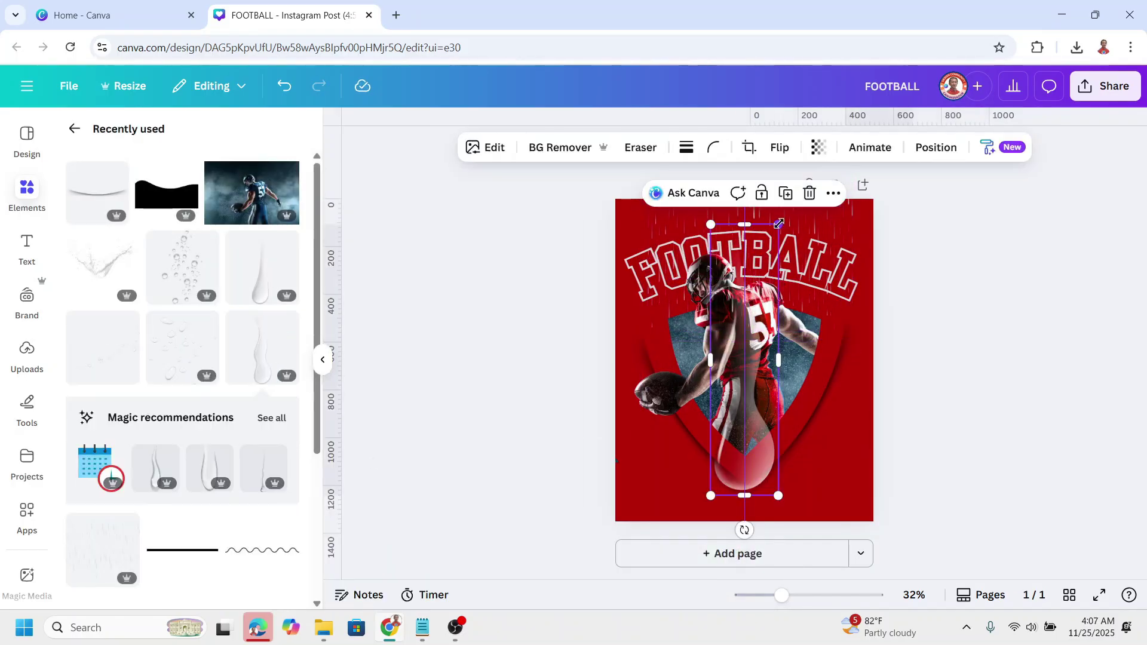
{"action": "left_click_drag", "start_coordinate": [779, 223], "coordinate": [827, 435]}
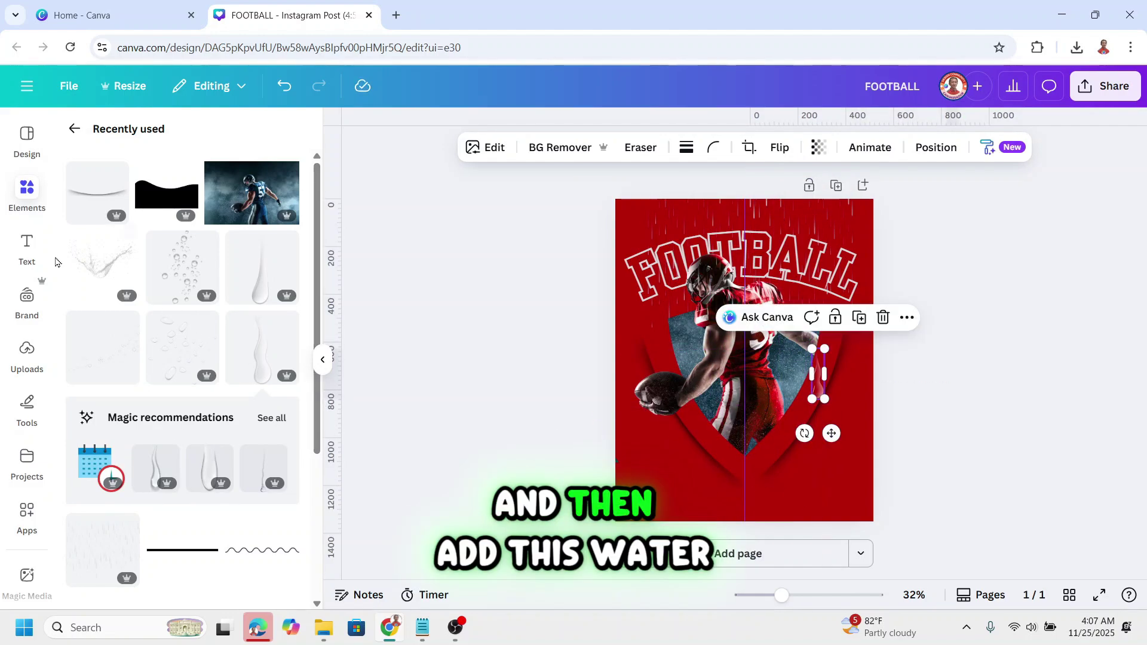
- Add the water splash overlay, shrink it, and place it on the football
{"action": "left_click", "coordinate": [127, 242]}
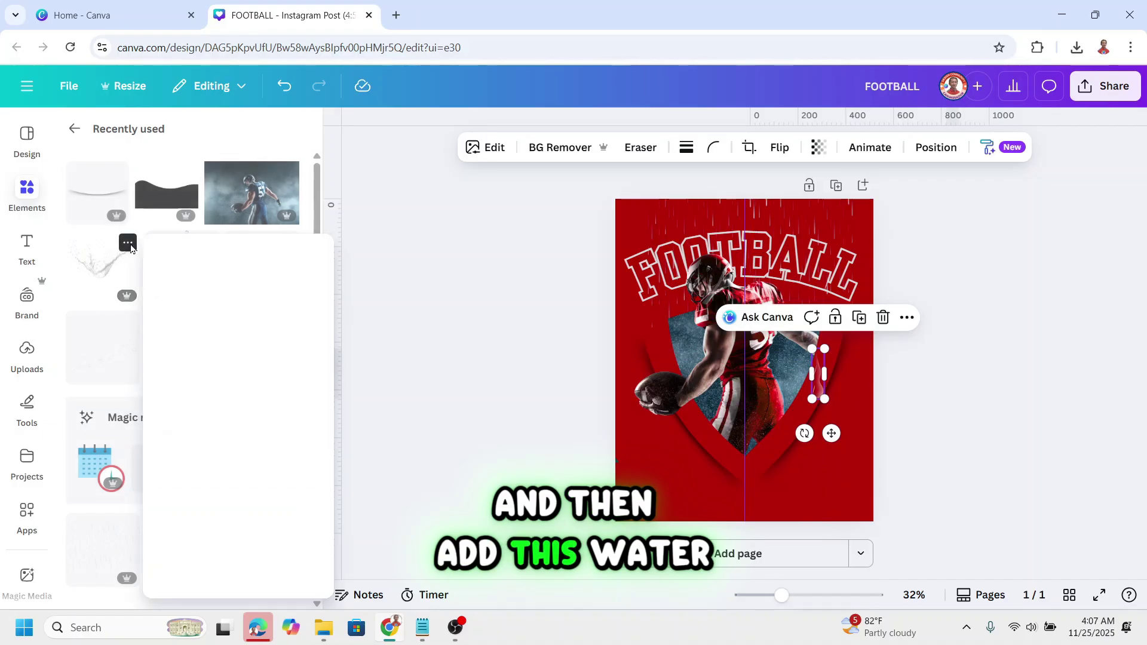
{"action": "left_click", "coordinate": [103, 274]}
{"action": "left_click", "coordinate": [113, 254]}
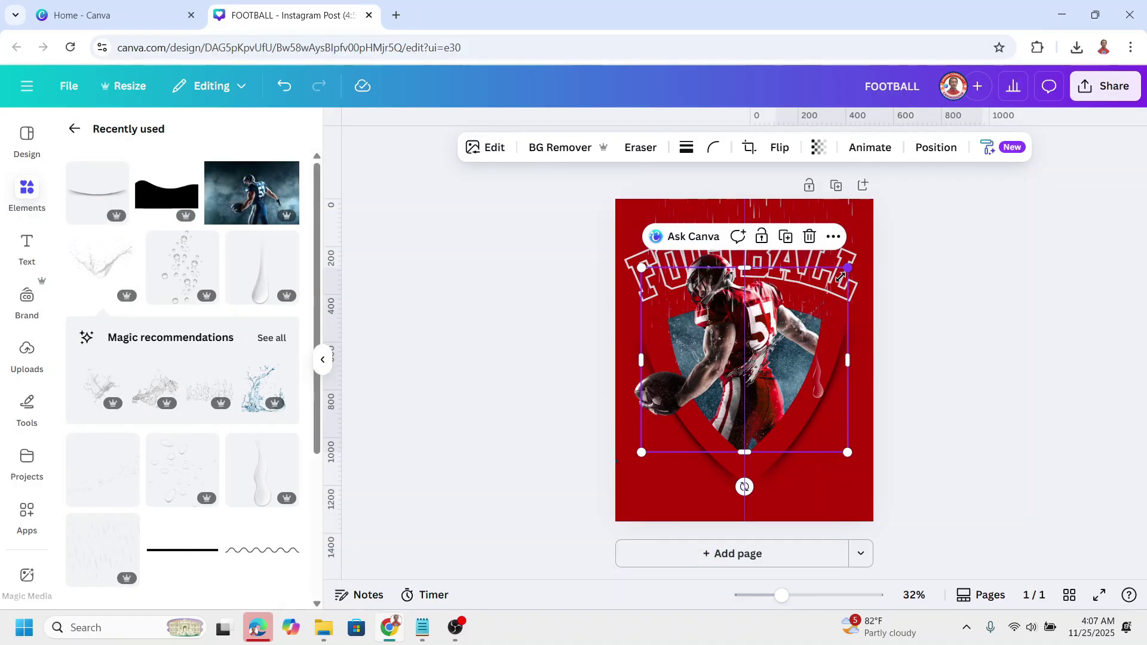
{"action": "left_click_drag", "start_coordinate": [847, 269], "coordinate": [725, 370]}
{"action": "left_click_drag", "start_coordinate": [698, 428], "coordinate": [680, 388]}
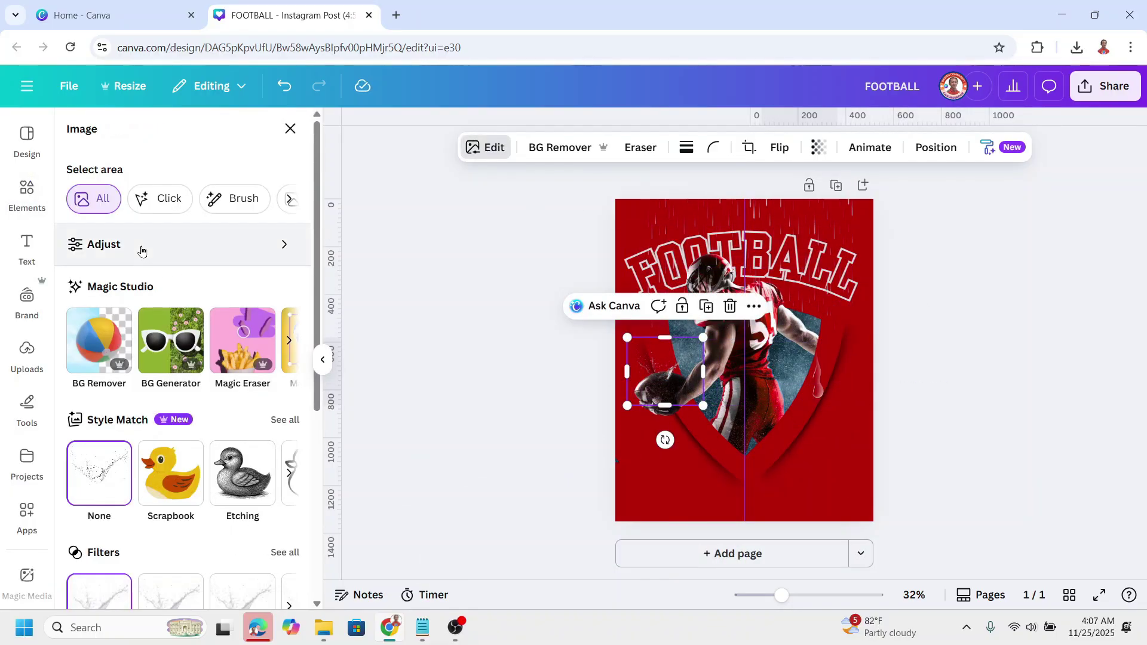
- Adjust the splash to Brightness 100, Contrast 100, and Saturation -100
{"action": "left_click", "coordinate": [142, 252]}
{"action": "left_click_drag", "start_coordinate": [162, 395], "coordinate": [298, 401]}
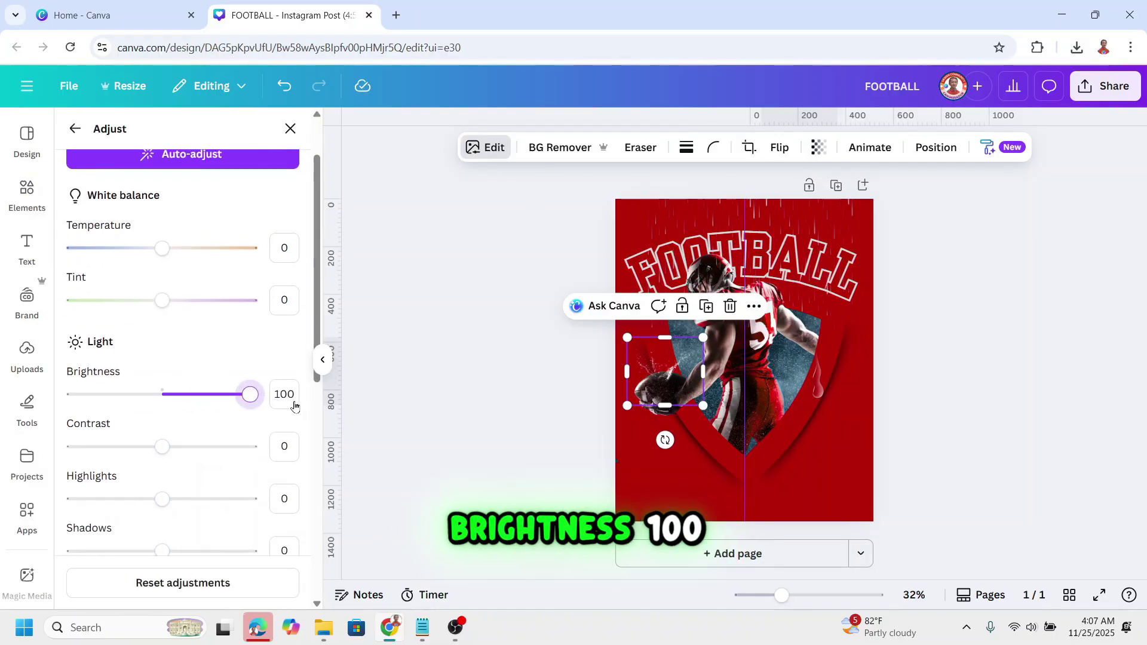
{"action": "left_click_drag", "start_coordinate": [196, 452], "coordinate": [251, 447]}
{"action": "scroll", "coordinate": [115, 419], "scroll_direction": "down", "scroll_amount": 5}
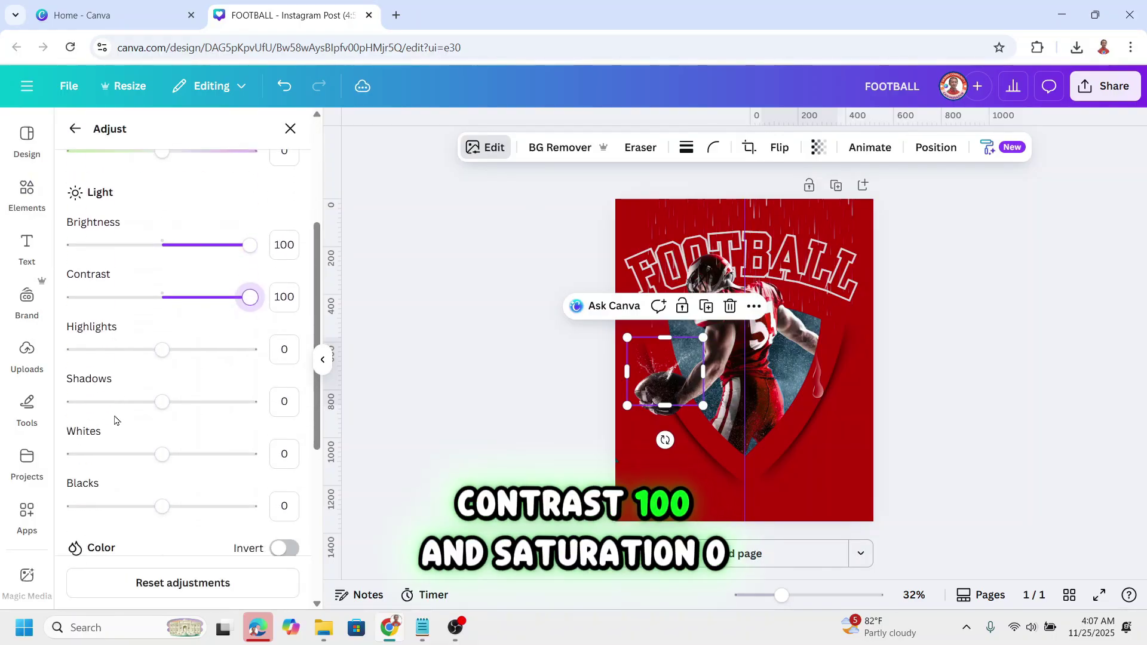
{"action": "left_click_drag", "start_coordinate": [165, 499], "coordinate": [92, 502]}
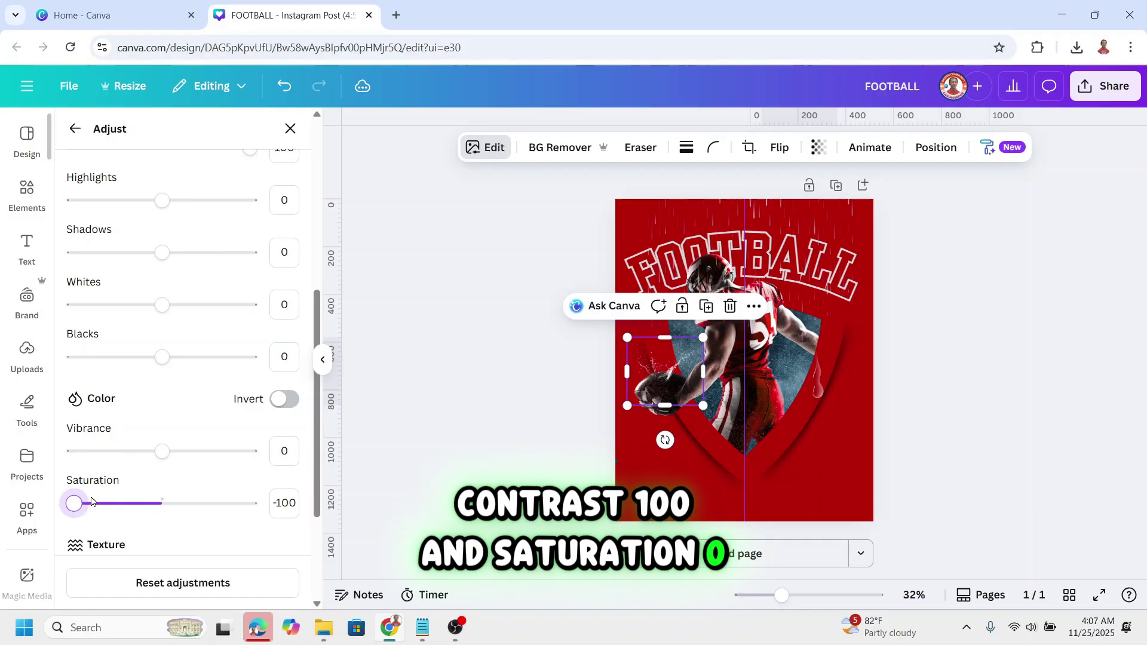
- Add Water Droplets, resize them, rotate 90°, and move them onto the football
{"action": "left_click", "coordinate": [290, 128]}
{"action": "left_click", "coordinate": [206, 244]}
{"action": "left_click", "coordinate": [182, 270]}
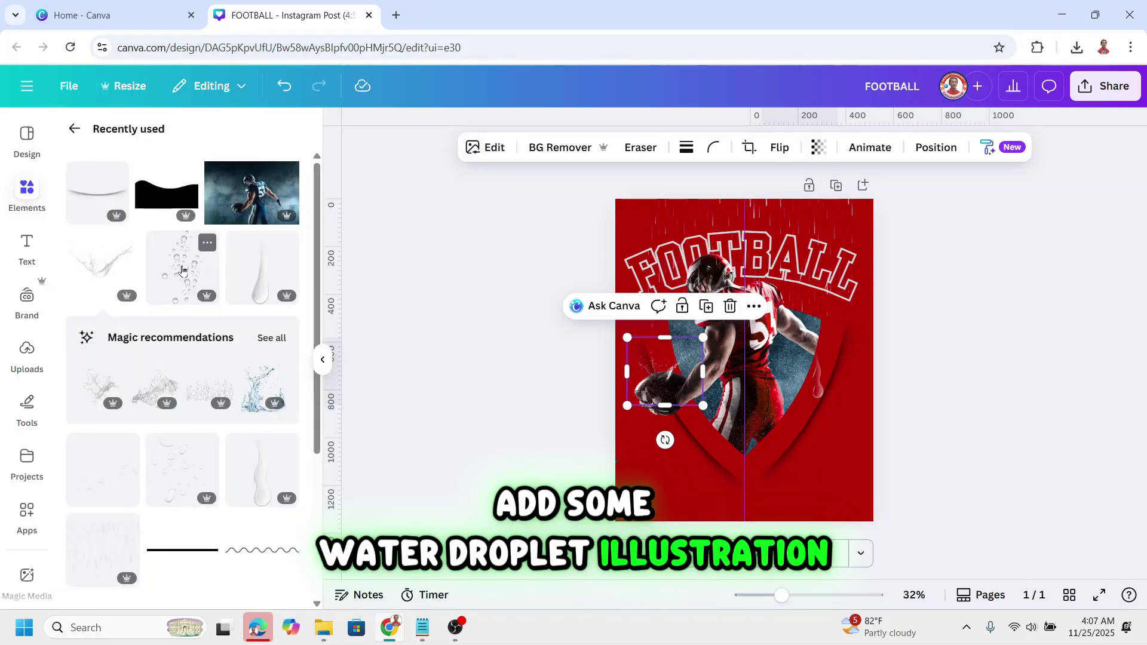
{"action": "left_click", "coordinate": [189, 273]}
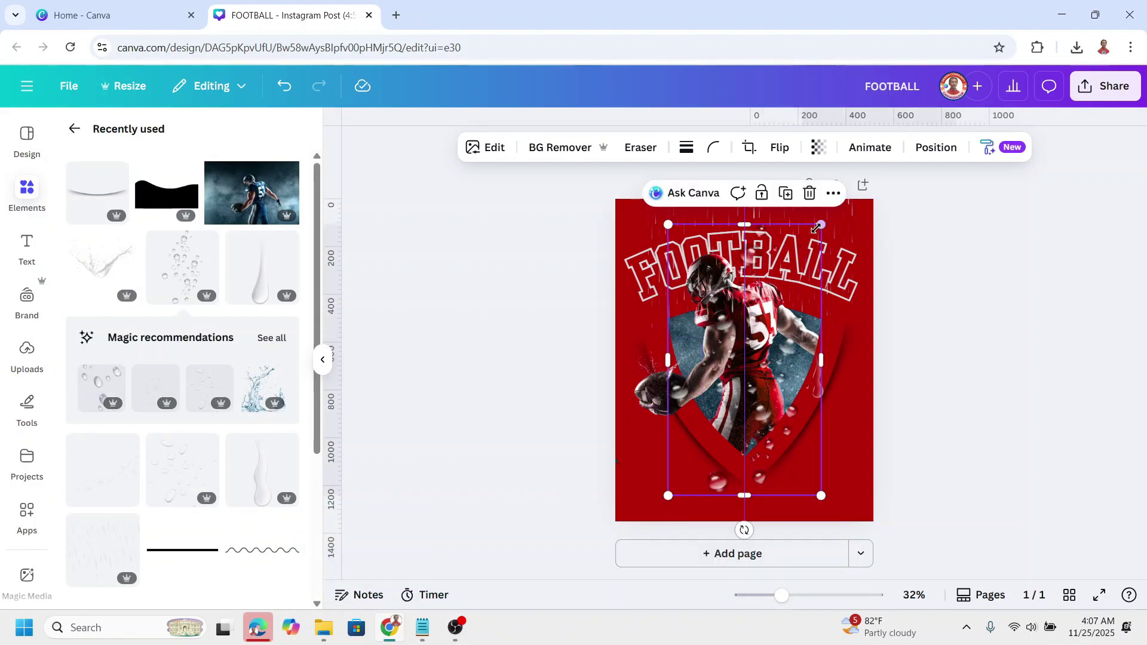
{"action": "left_click_drag", "start_coordinate": [816, 228], "coordinate": [686, 463]}
{"action": "left_click_drag", "start_coordinate": [663, 529], "coordinate": [667, 425]}
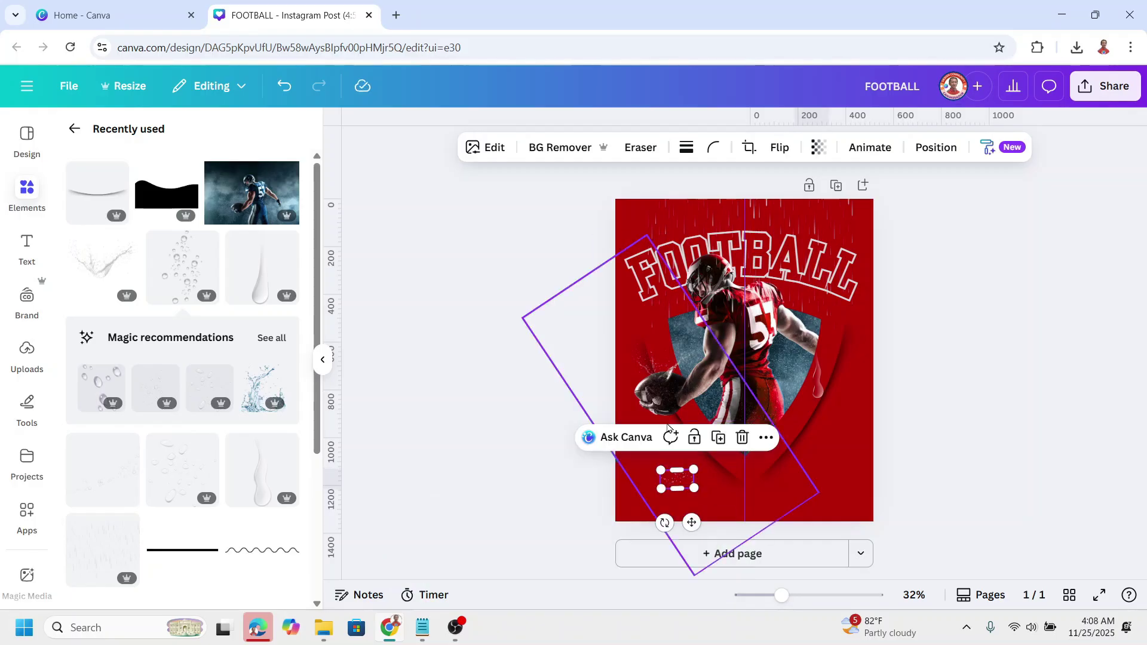
{"action": "left_click_drag", "start_coordinate": [702, 474], "coordinate": [712, 470]}
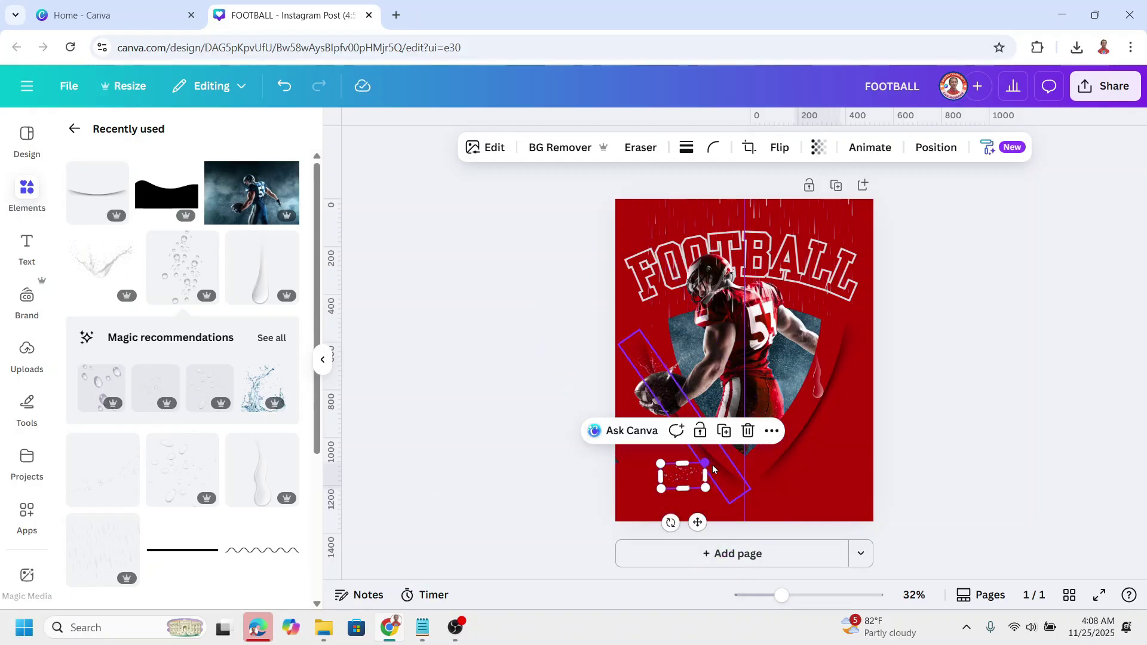
{"action": "left_click_drag", "start_coordinate": [700, 520], "coordinate": [682, 430]}
- Add another transparent water drop and shrink it to a thin drip below the ball
{"action": "left_click", "coordinate": [286, 243]}
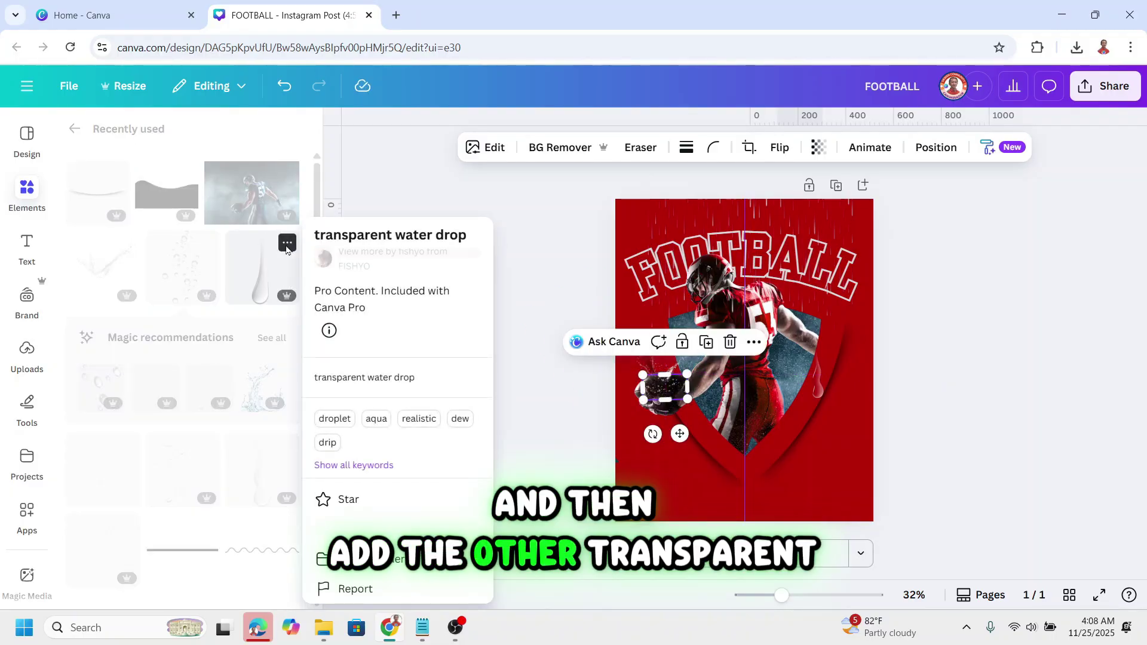
{"action": "key", "text": "Escape"}
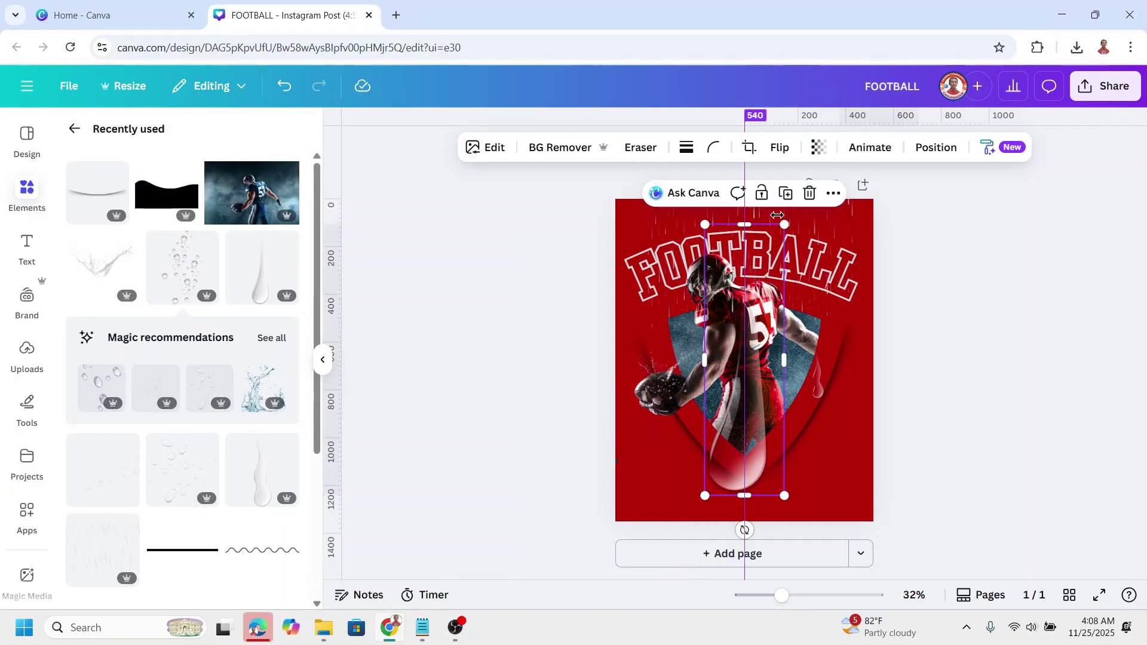
{"action": "left_click_drag", "start_coordinate": [784, 227], "coordinate": [679, 483]}
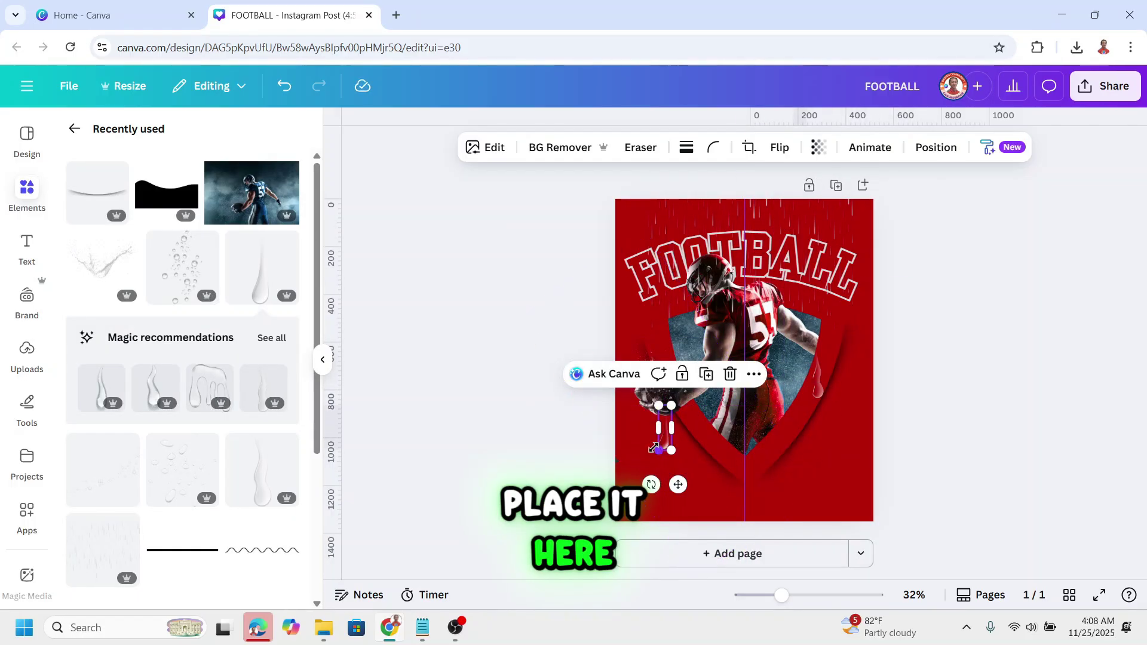
- Finalize the water drop size and bring up PNG download settings at 1,080 × 1,350 px
{"action": "left_click_drag", "start_coordinate": [653, 448], "coordinate": [654, 451]}
{"action": "left_click", "coordinate": [1104, 86]}
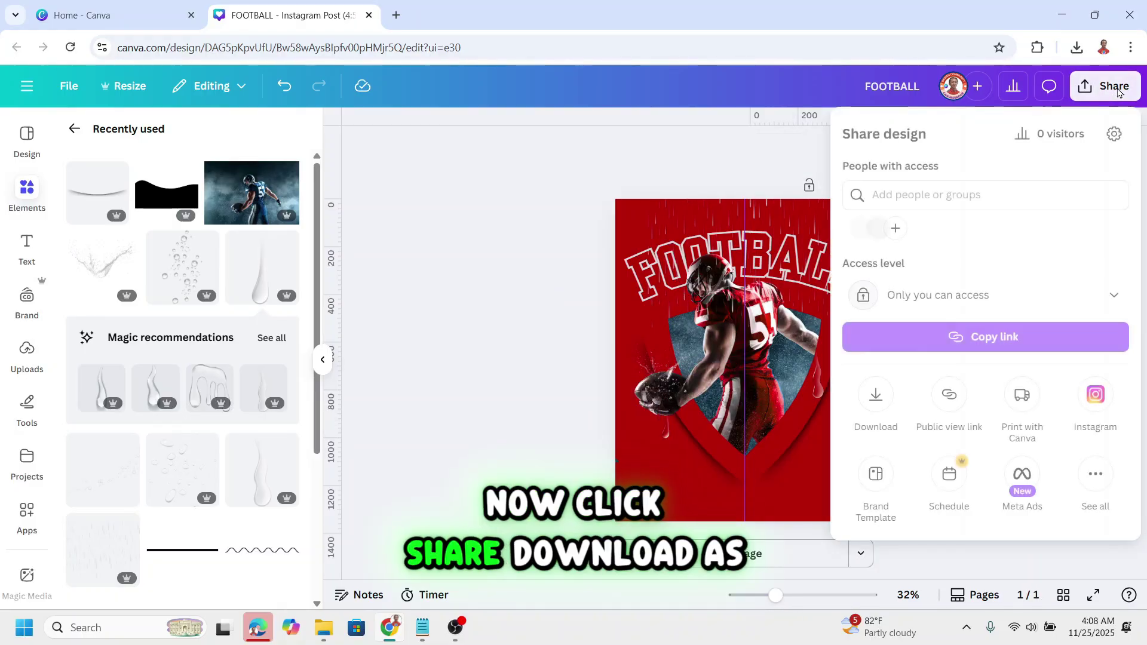
{"action": "left_click", "coordinate": [890, 409]}
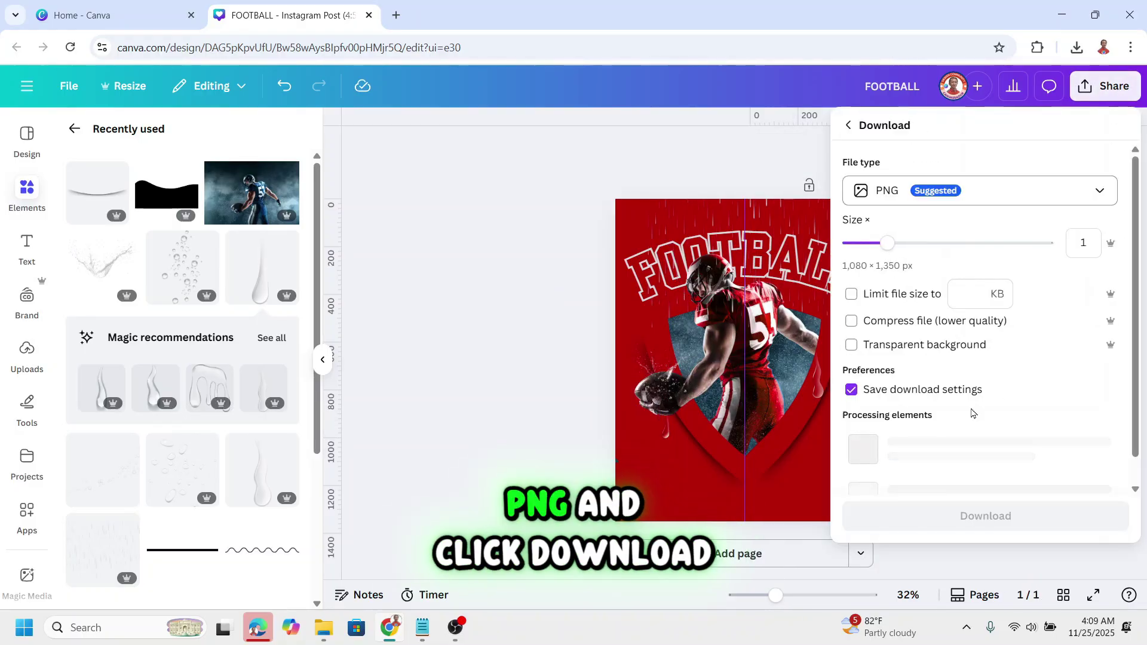